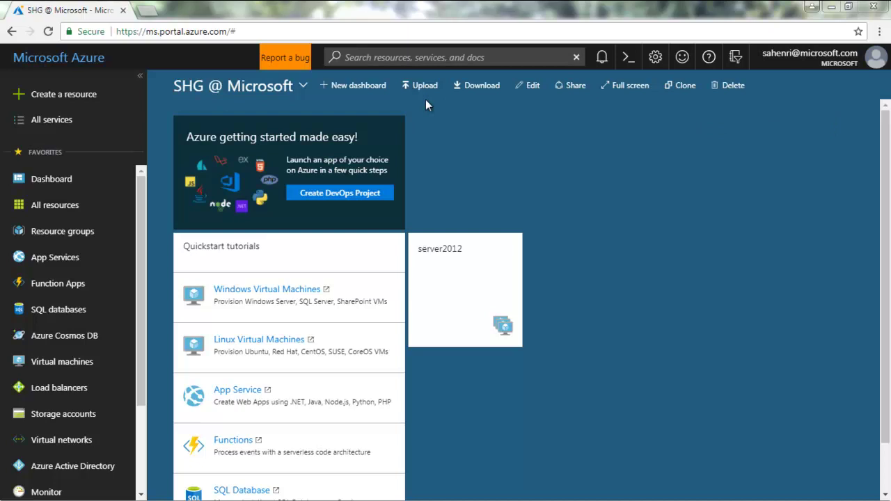
Step: Review the resources in the srv2k16-rg resource group and check the list of virtual machines
mouse_move(238, 135)
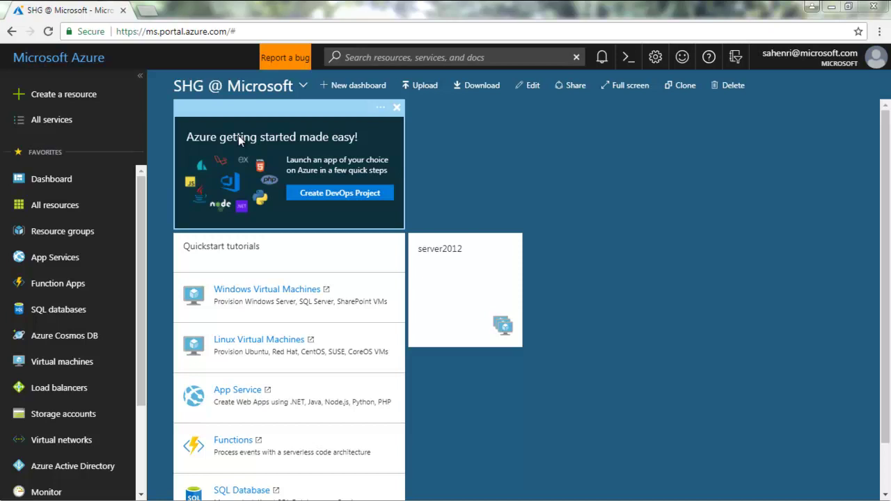
click(49, 235)
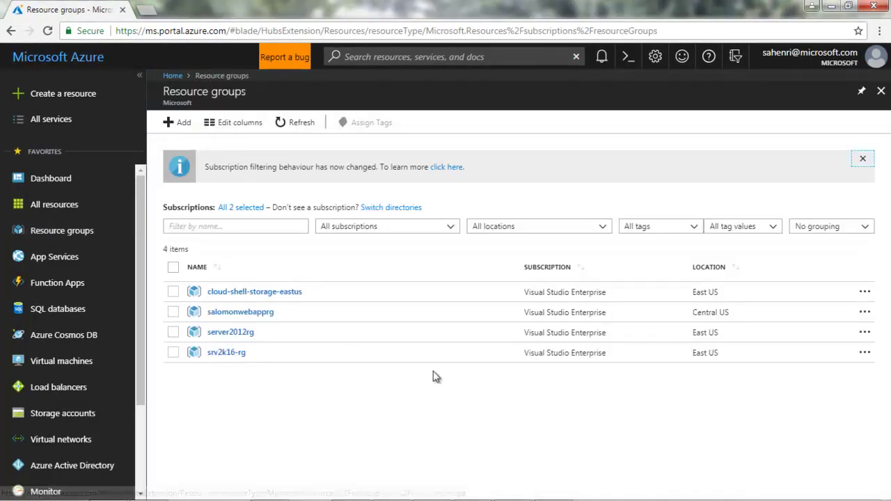
click(219, 352)
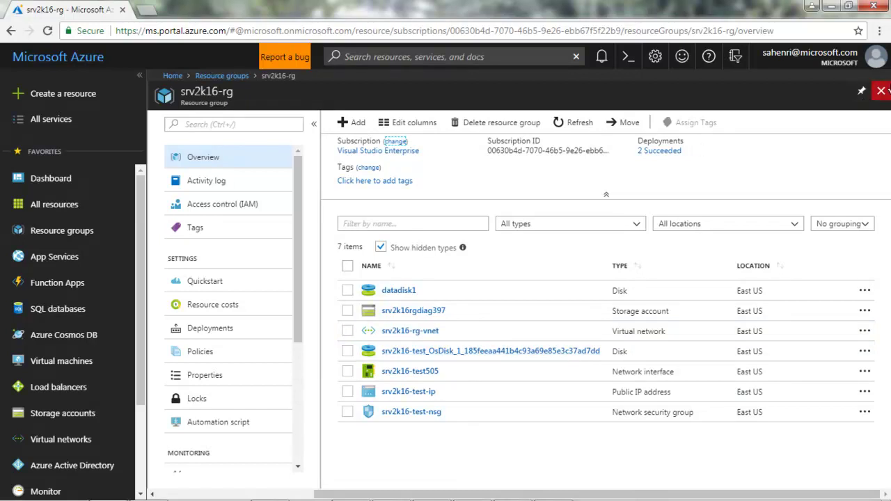
click(881, 91)
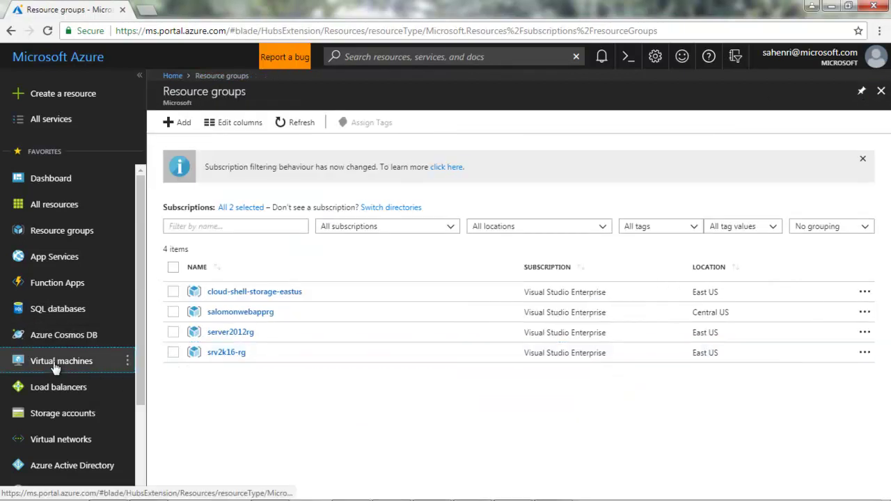
click(56, 362)
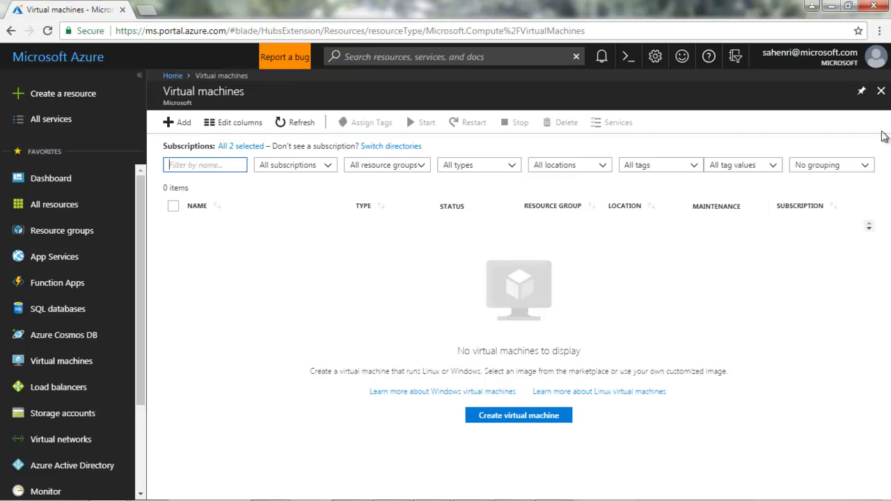
click(880, 92)
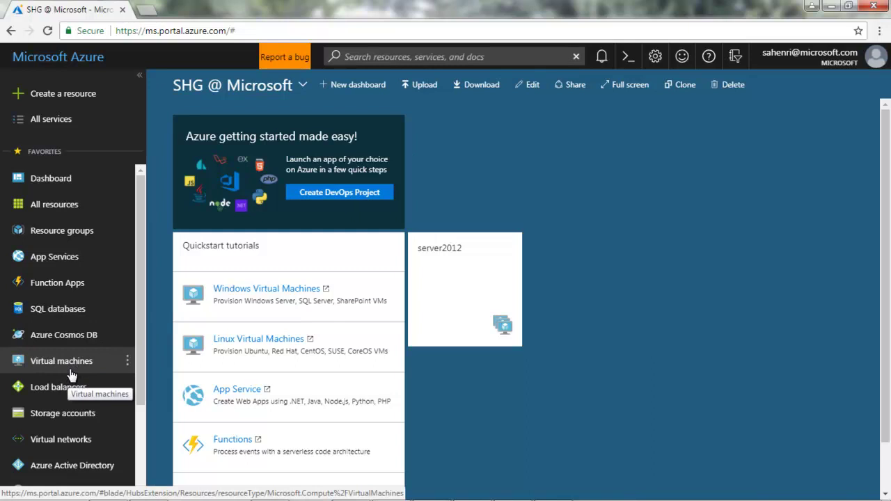
Step: Reopen the srv2k16-rg resource group and compare its OS disk's name with the disk name noted in Notepad
click(83, 235)
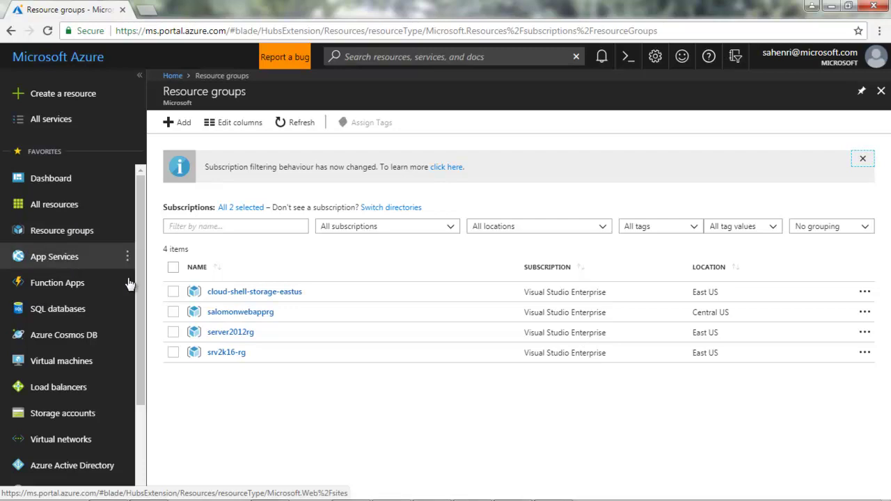
click(227, 354)
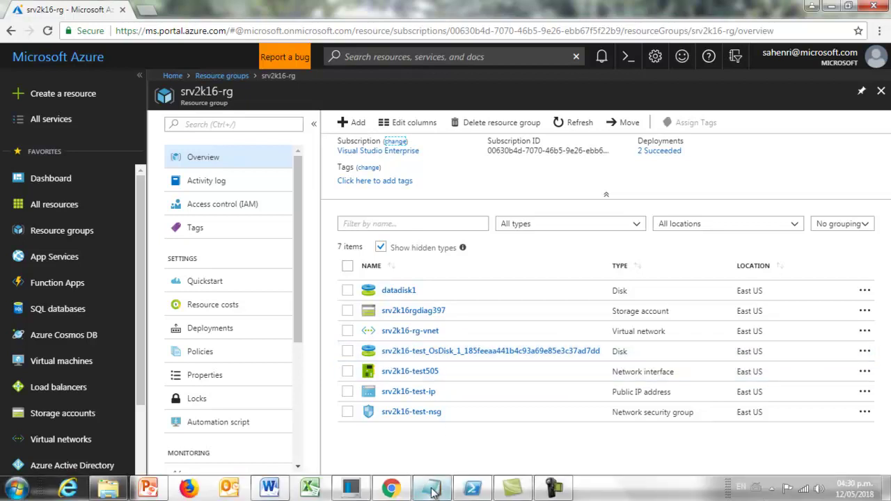
click(431, 493)
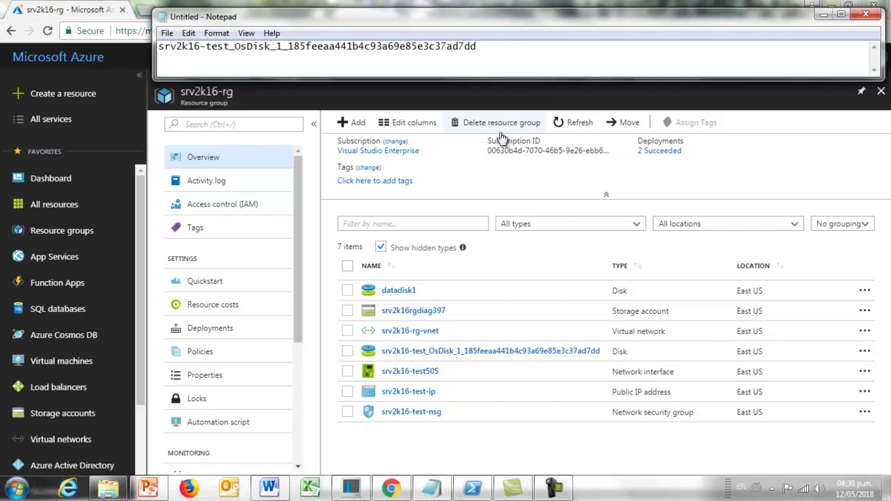
drag(396, 16, 616, 375)
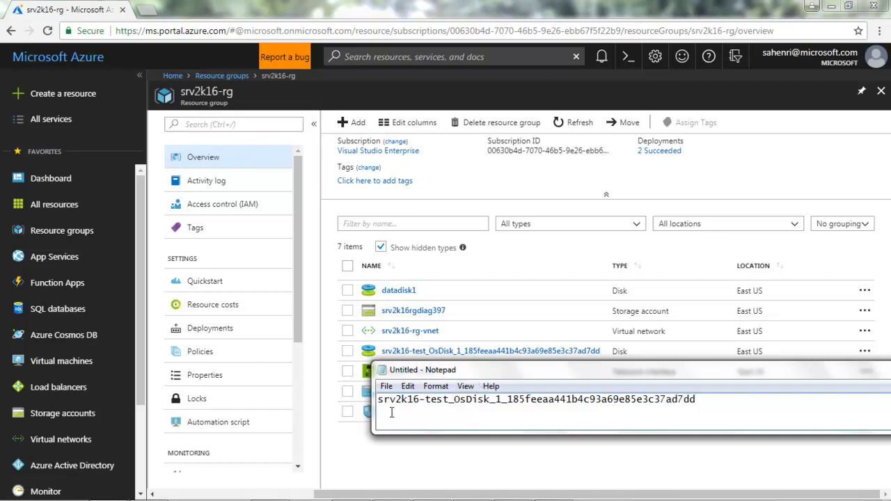
click(722, 402)
drag(694, 400, 376, 403)
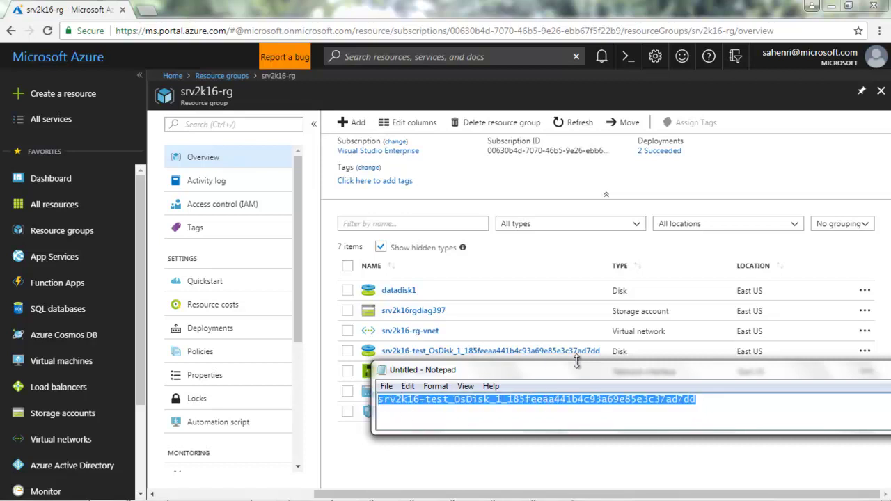
drag(579, 365, 316, 339)
click(762, 334)
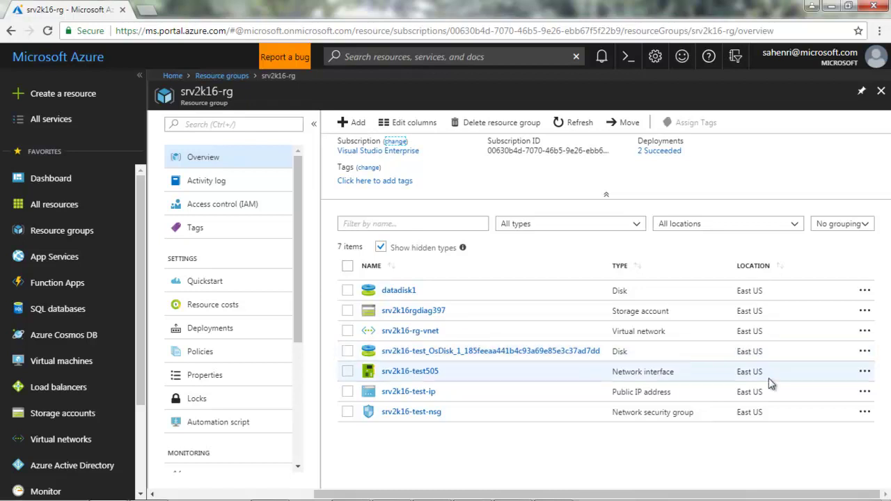
Step: Start creating a VM from the srv2k16-test OS disk, naming it newvm and placing it in the existing resource group srv2k16-rg
click(460, 353)
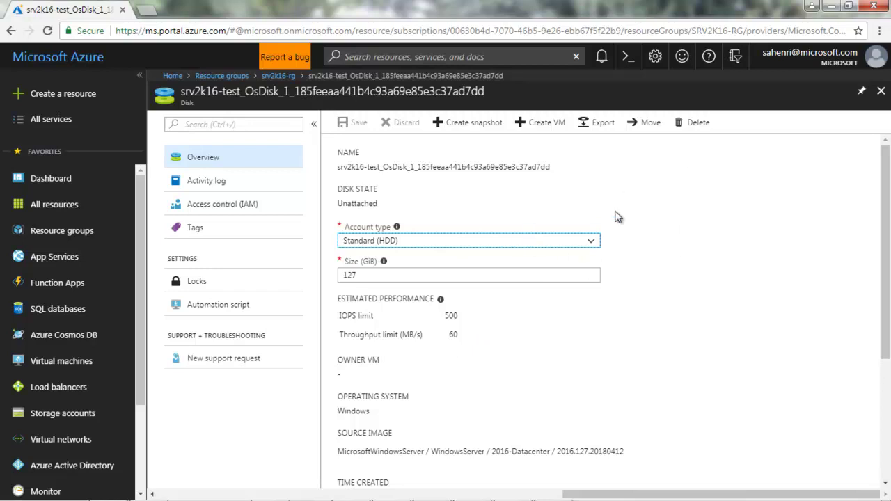
click(537, 118)
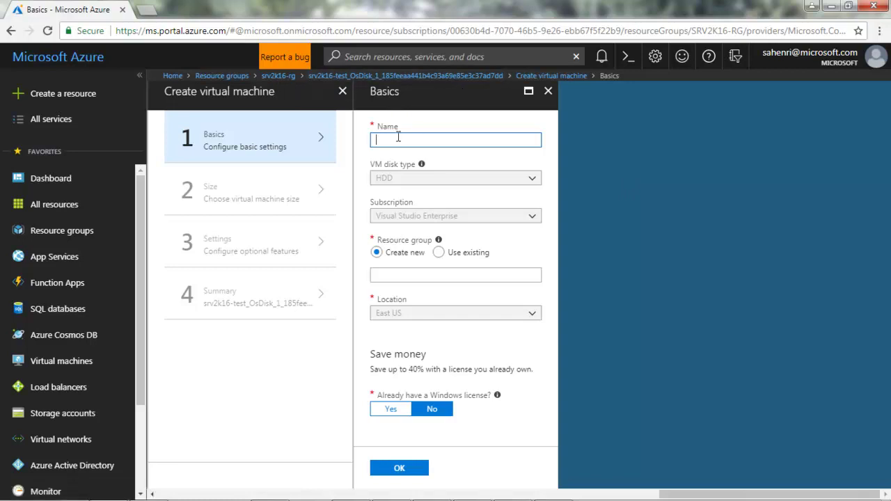
text(newvm)
click(441, 255)
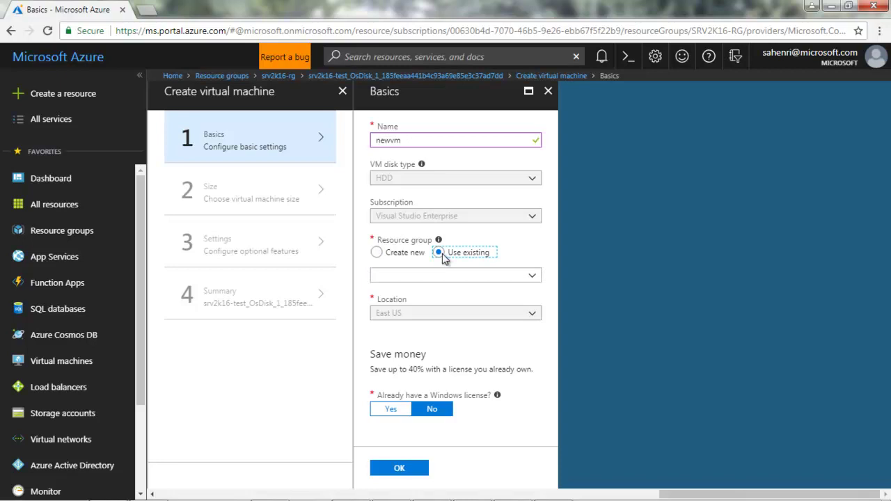
click(535, 280)
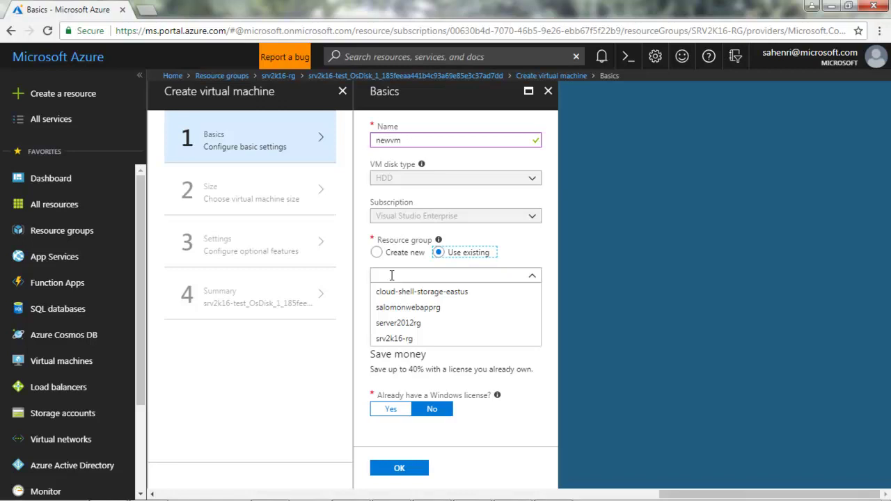
click(407, 338)
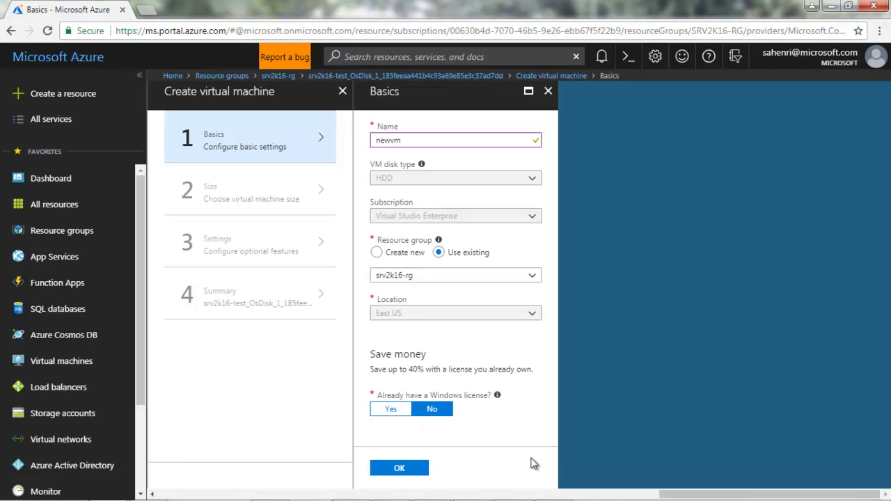
click(400, 469)
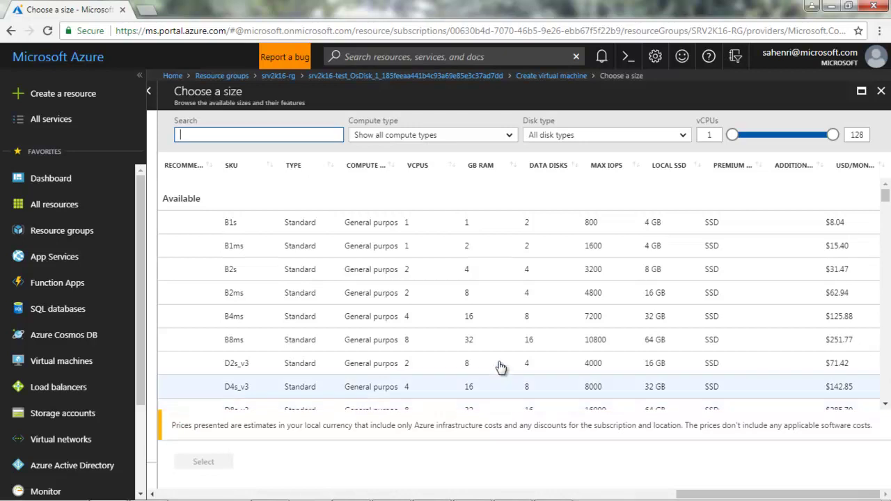
Step: Choose the B2ms size for the new VM and accept the default optional settings
click(421, 277)
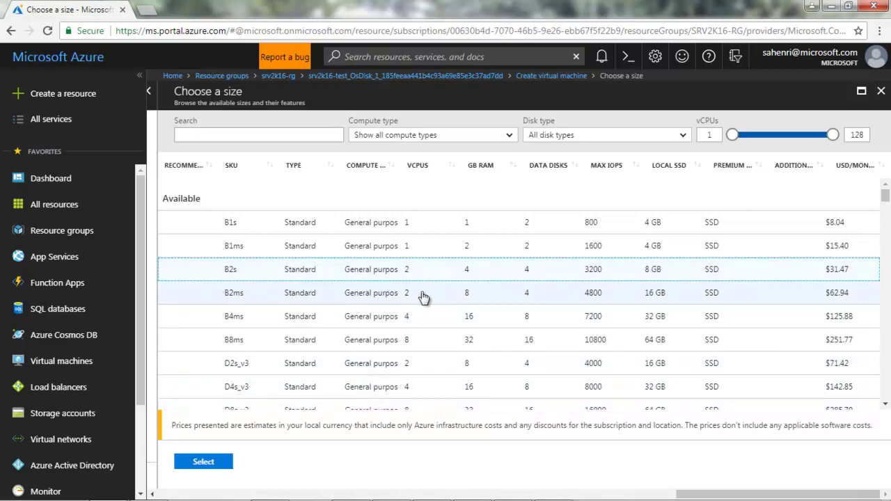
click(423, 297)
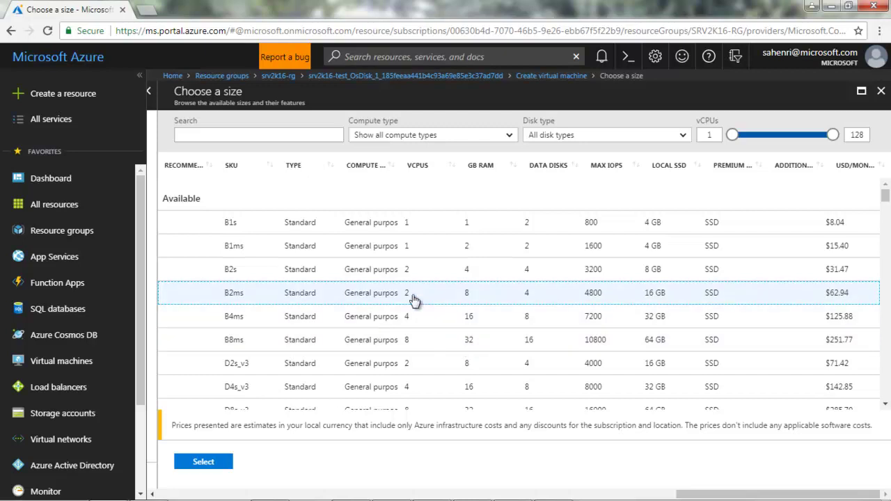
click(206, 463)
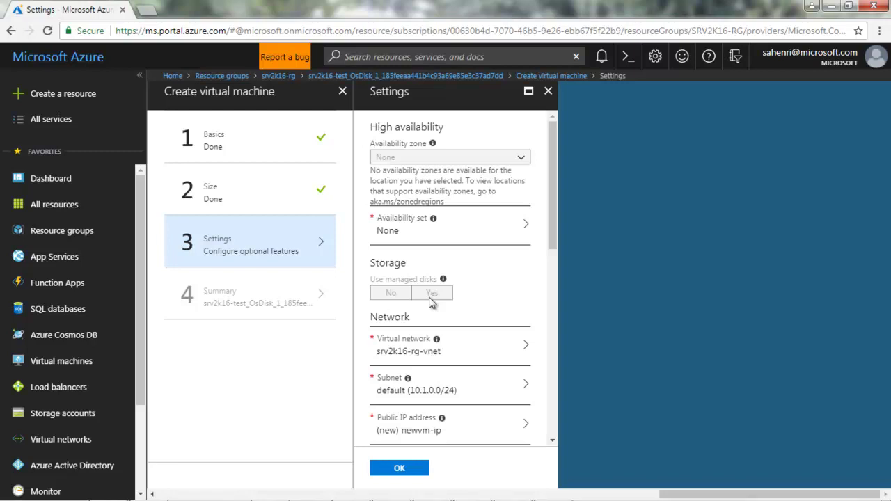
drag(552, 230, 532, 426)
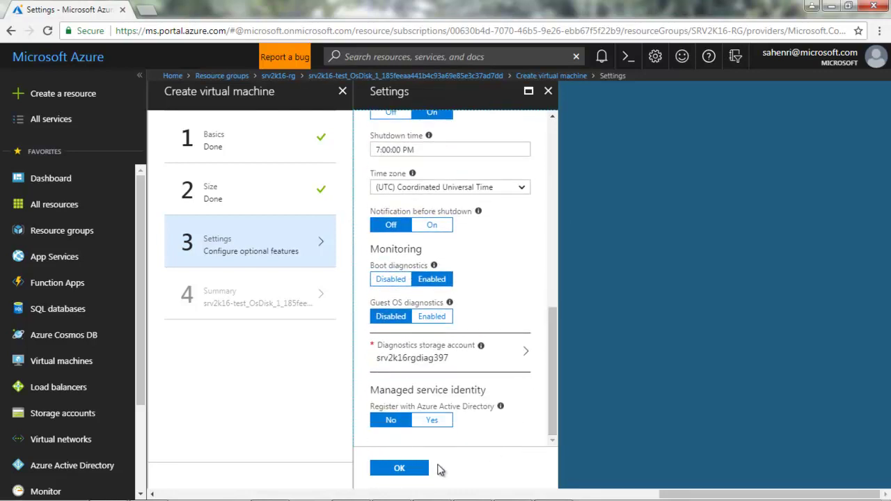
click(411, 477)
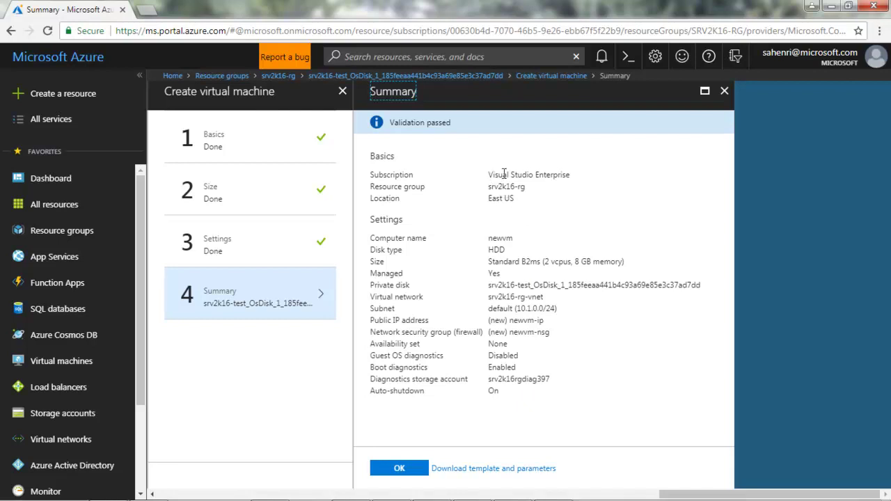
Step: Open the VM's deployment template from the summary and examine its parameters and variables sections
click(480, 470)
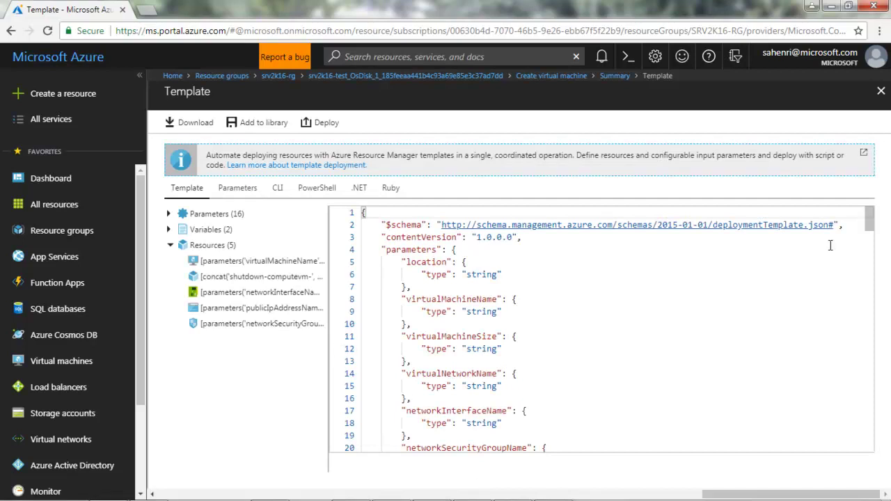
click(815, 260)
key(Down)
key(Down)
key(Down)
key(Down)
key(Down)
key(Down)
key(Down)
key(Down)
key(Down)
key(Down)
key(Down)
key(Down)
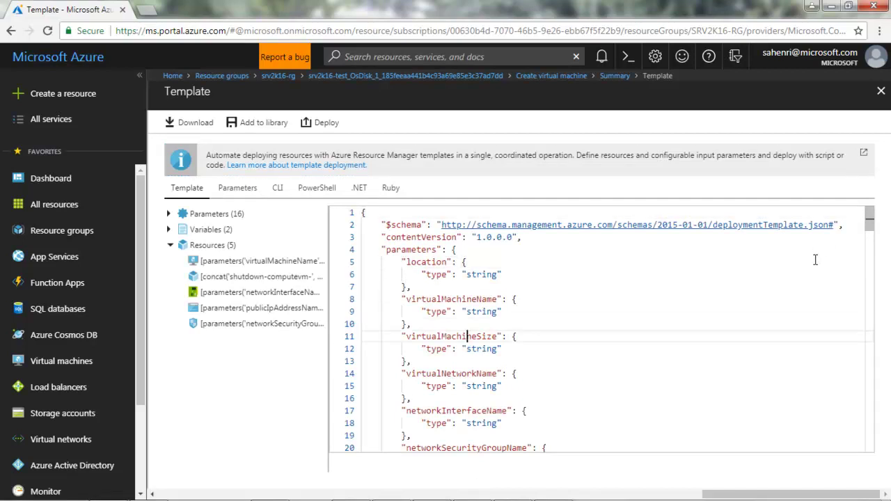
key(Down)
key(Down)
key(Down)
key(Down)
key(Down)
key(Down)
key(Down)
key(Down)
key(Down)
key(Down)
key(Down)
key(Down)
key(Down)
key(Down)
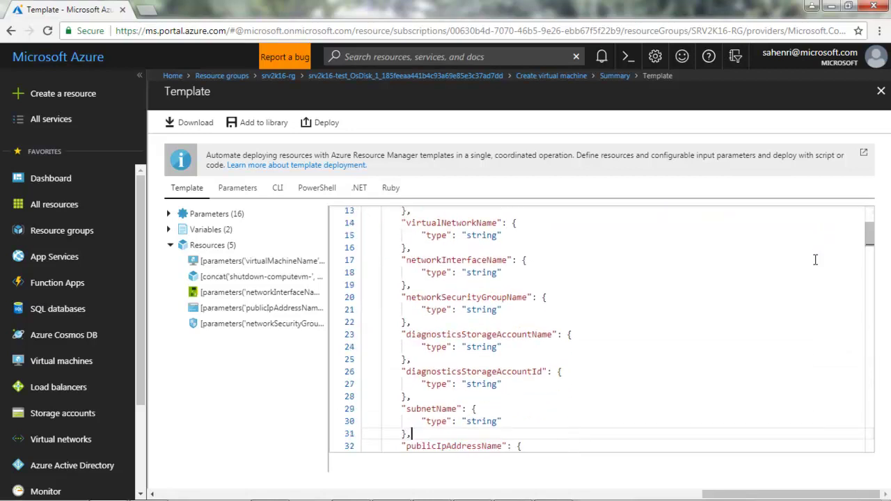
key(Down)
key(Down)
key(Down)
key(Down)
key(Down)
key(Down)
key(Down)
key(Down)
key(Down)
key(Down)
key(Down)
key(Down)
key(Down)
key(Down)
key(Down)
key(Down)
key(Down)
key(Down)
key(Down)
key(Down)
key(Down)
key(Down)
key(Down)
key(Down)
key(Down)
key(Down)
key(Down)
key(Down)
key(Down)
key(Down)
key(Down)
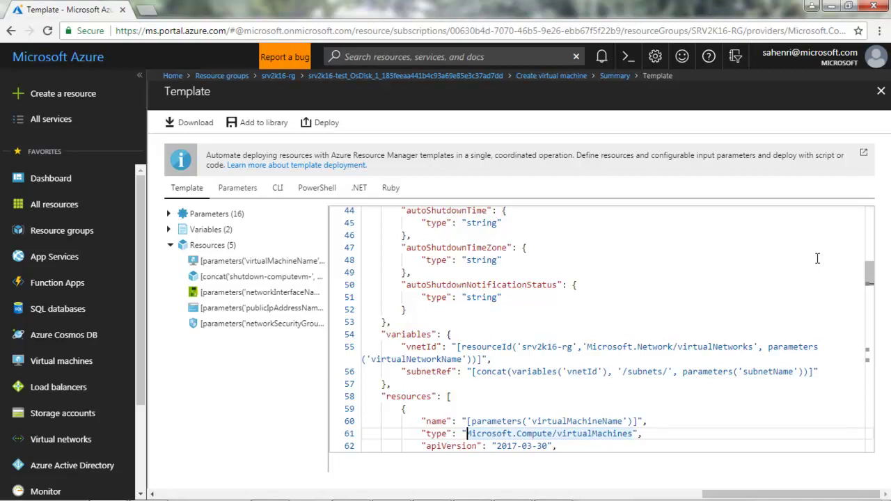
Step: Highlight the resource group name in the template's vnetId variable and examine the virtual machine resource's hardware and OS disk definitions
drag(575, 347, 527, 345)
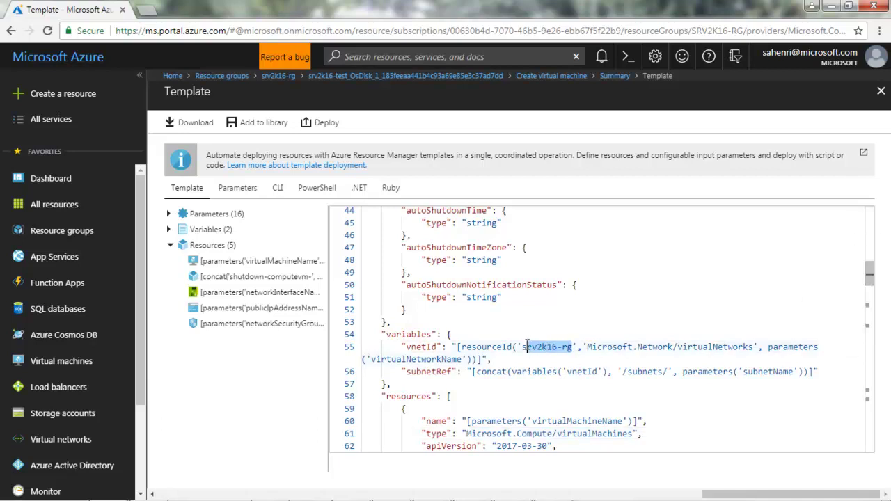
click(557, 369)
key(Down)
key(Down)
key(Down)
key(Down)
key(Down)
key(Down)
key(Down)
key(Down)
key(Down)
key(Down)
key(Down)
key(Down)
key(Down)
key(Down)
key(Down)
key(Down)
key(Down)
key(Down)
key(Down)
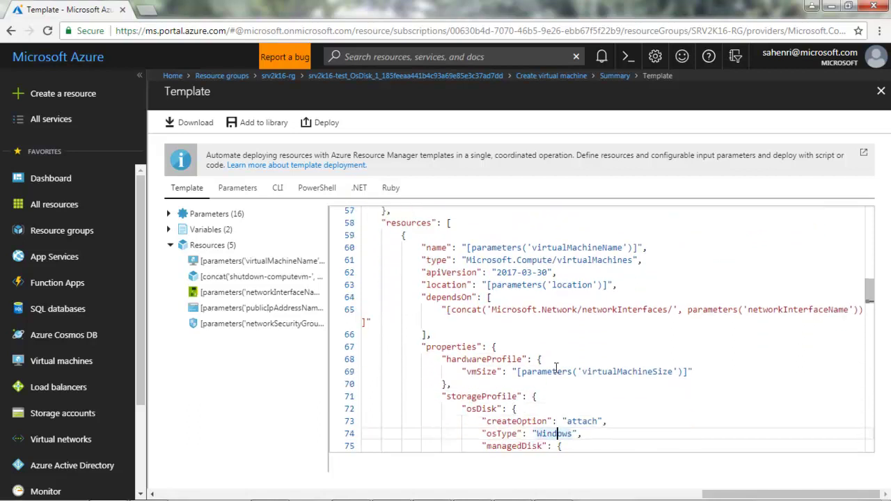
key(Down)
key(Down)
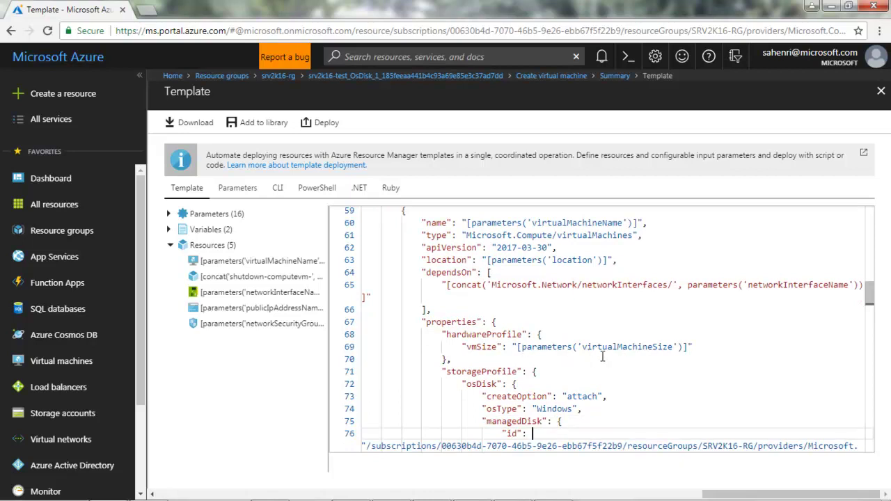
Step: Examine the virtual machine resource's managed OS disk ID, network profile and boot diagnostics settings in the template
click(572, 409)
key(Down)
key(Down)
key(Down)
key(Down)
key(Down)
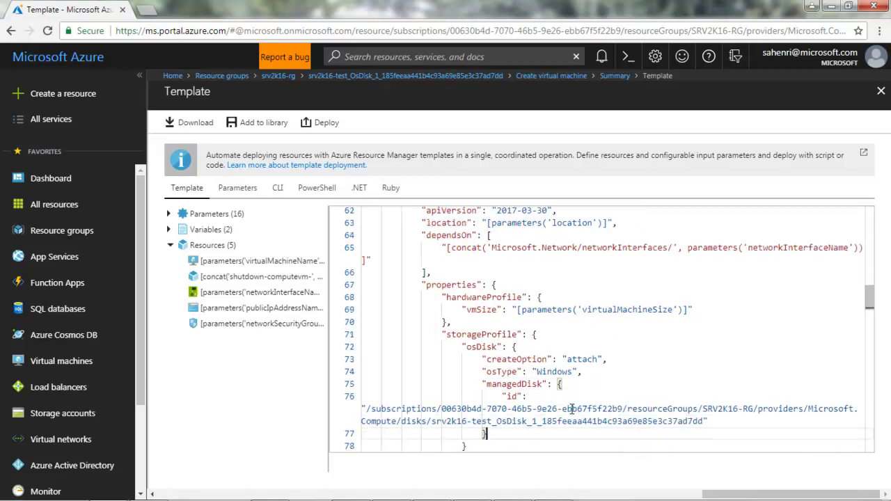
key(Down)
key(Down)
key(Down)
key(Down)
key(Down)
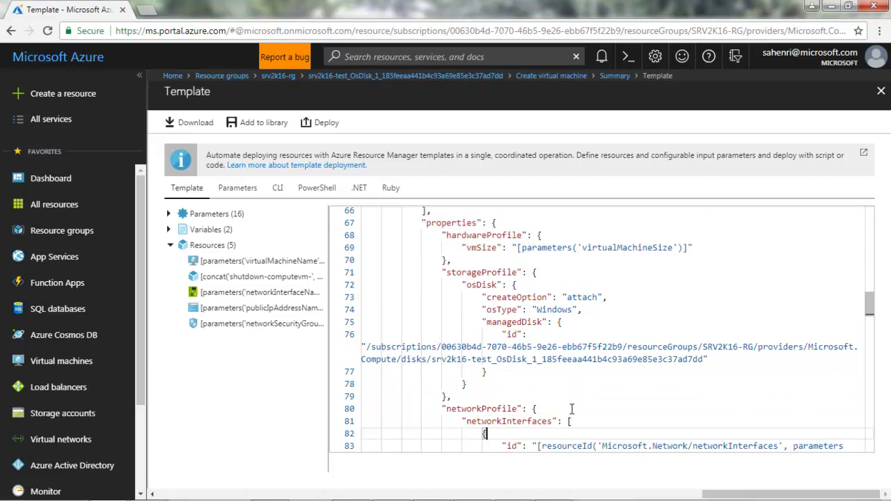
key(Down)
key(Down)
key(Down)
key(Down)
key(Down)
key(Down)
key(Down)
key(Down)
key(Down)
key(Down)
key(Down)
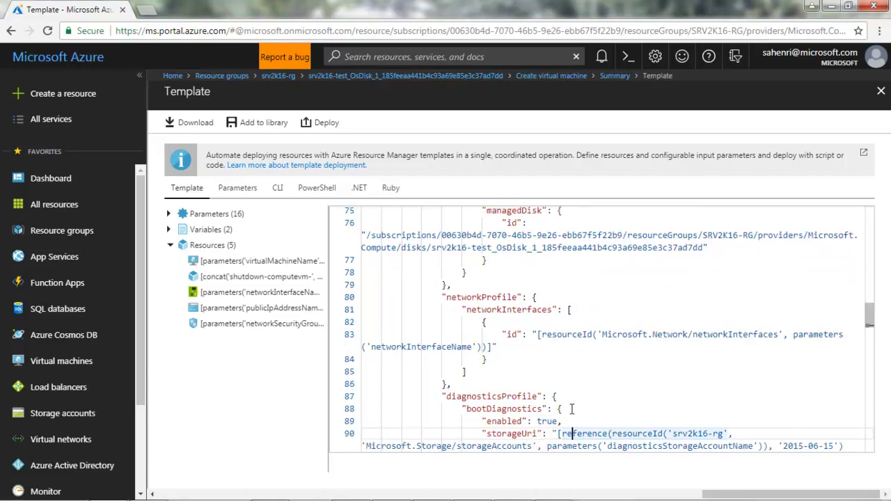
key(Down)
key(Down)
key(Down)
key(Down)
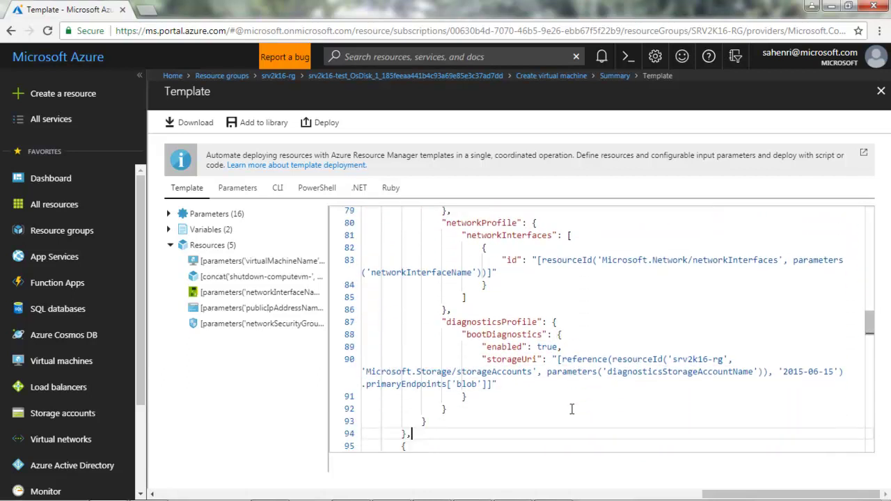
Step: Examine the auto-shutdown schedule resource in the template, including its recurrence, time zone, target and notification settings
key(Down)
key(Down)
key(Down)
key(Down)
key(Down)
key(Down)
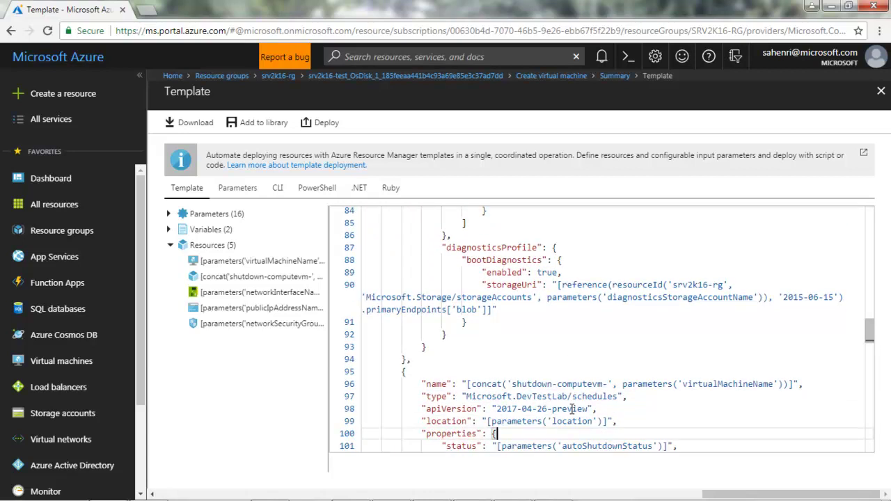
key(Down)
key(Down)
key(Down)
key(Down)
key(Down)
key(Down)
key(Down)
key(Down)
key(Down)
key(Down)
key(Down)
key(Down)
key(Down)
key(Down)
key(Down)
key(Down)
key(Down)
key(Down)
key(Down)
key(Down)
key(Down)
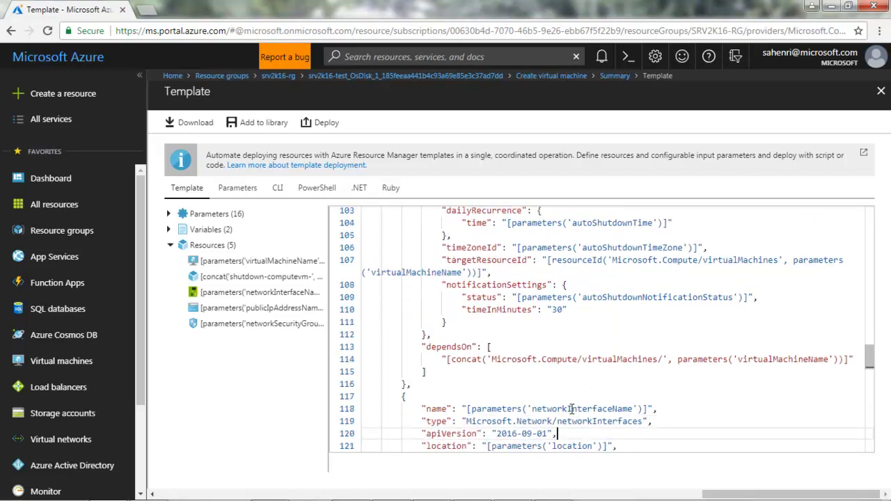
Step: Examine the network interface resource's IP configuration, subnet, public IP and network security group references
key(Down)
key(Down)
key(Down)
key(Down)
key(Down)
key(Down)
key(Down)
key(Down)
key(Down)
key(Down)
key(Down)
key(Down)
key(Down)
key(Down)
key(Down)
key(Down)
key(Down)
key(Down)
key(Down)
key(Down)
key(Down)
key(Down)
key(Down)
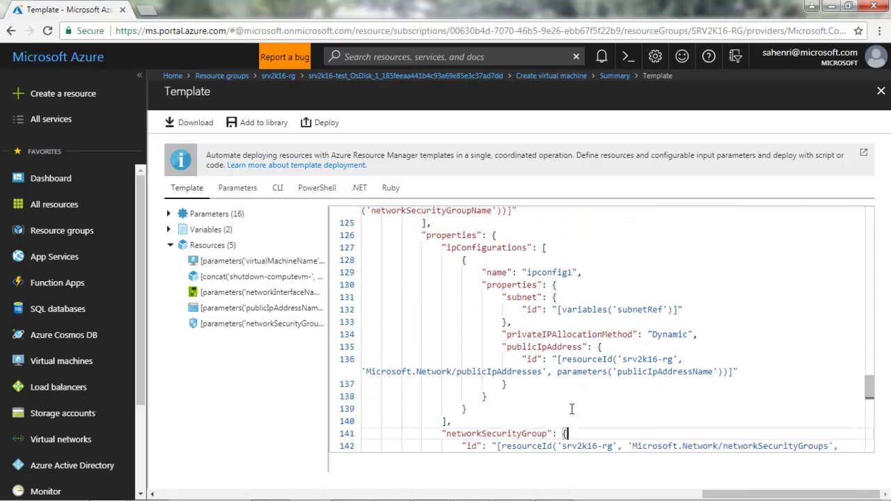
key(Down)
key(Down)
key(Down)
key(Down)
key(Down)
key(Down)
key(Down)
key(Down)
key(Down)
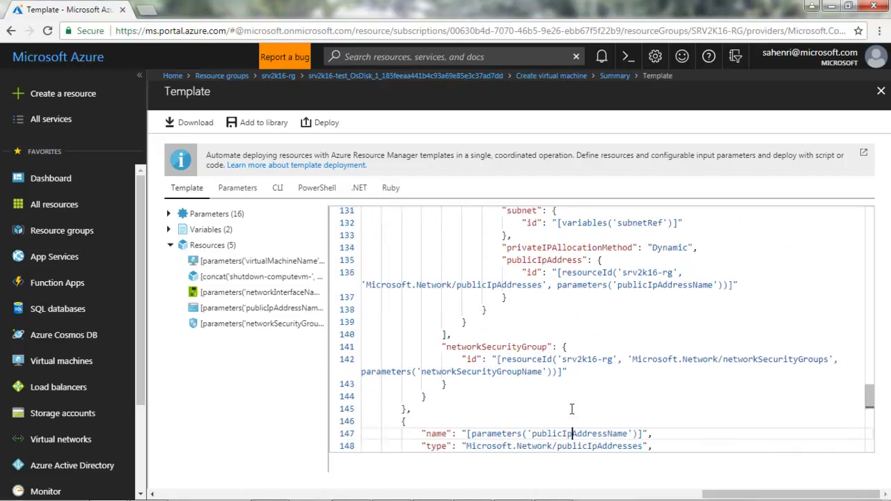
Step: Examine the public IP address resource's allocation method and SKU definitions in the template
key(Down)
key(Down)
key(Down)
key(Down)
key(Down)
key(Down)
key(Down)
key(Down)
key(Down)
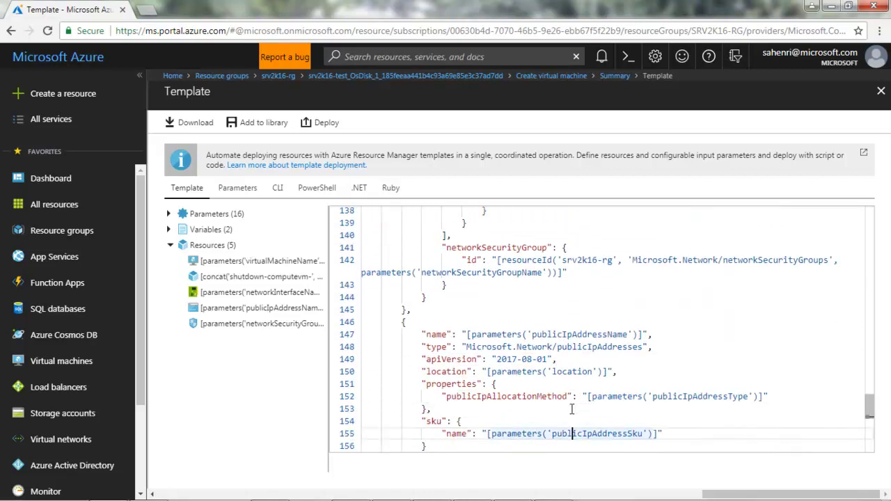
Step: Examine the network security group resource and its default-allow-rdp rule through to the end of the template
key(Down)
key(Down)
key(Down)
key(Down)
key(Down)
key(Down)
key(Down)
key(Down)
key(Down)
key(Down)
key(Down)
key(Down)
key(Down)
key(Down)
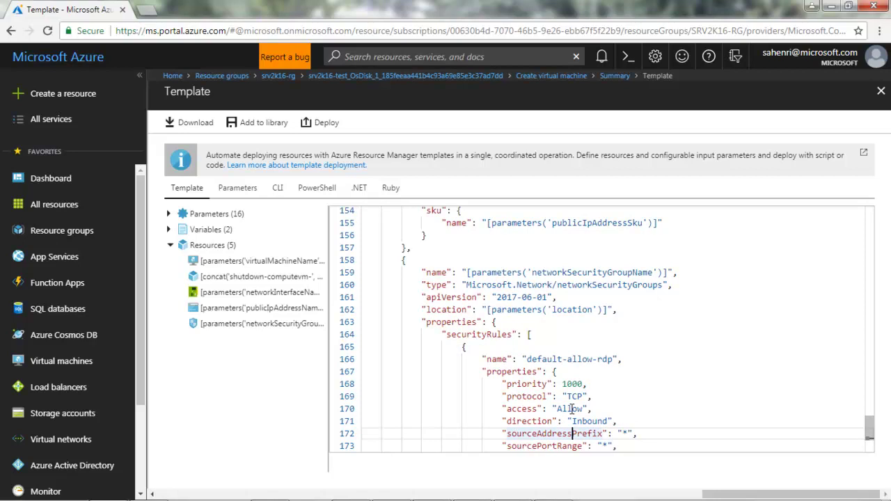
key(Down)
key(Down)
key(Down)
key(Down)
key(Down)
key(Down)
key(Down)
key(Down)
key(Down)
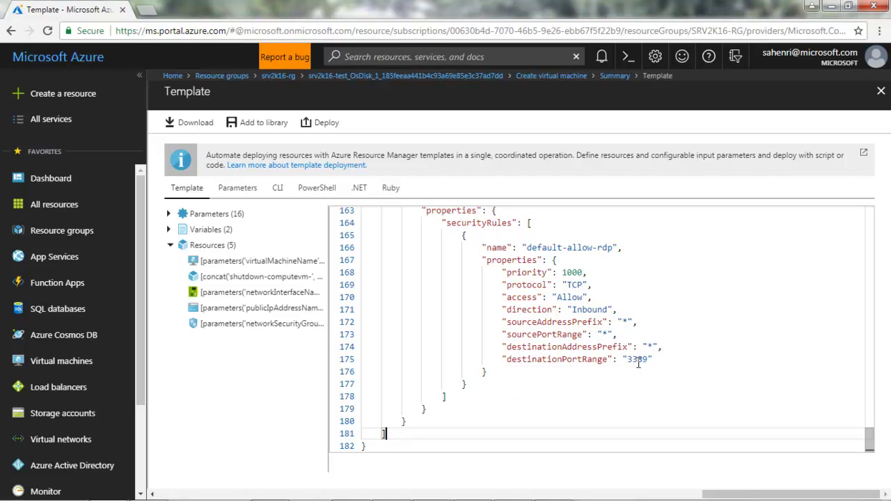
Step: Recheck the template from the virtual machine resource onward, then leave it and confirm the summary to deploy the VM
click(284, 267)
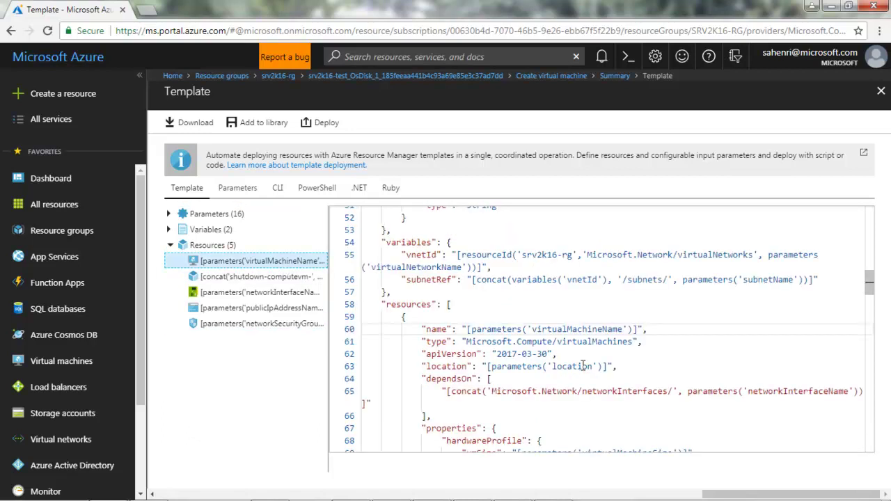
scroll(568, 370, down, 20)
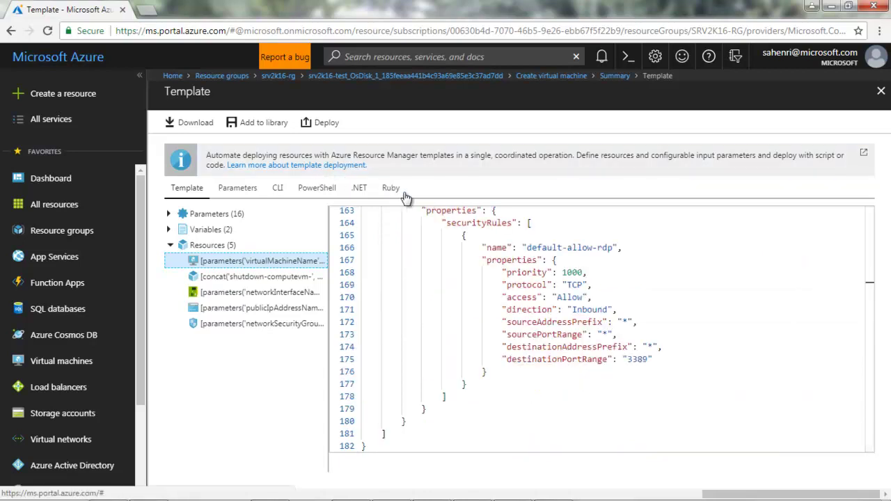
click(880, 90)
click(399, 469)
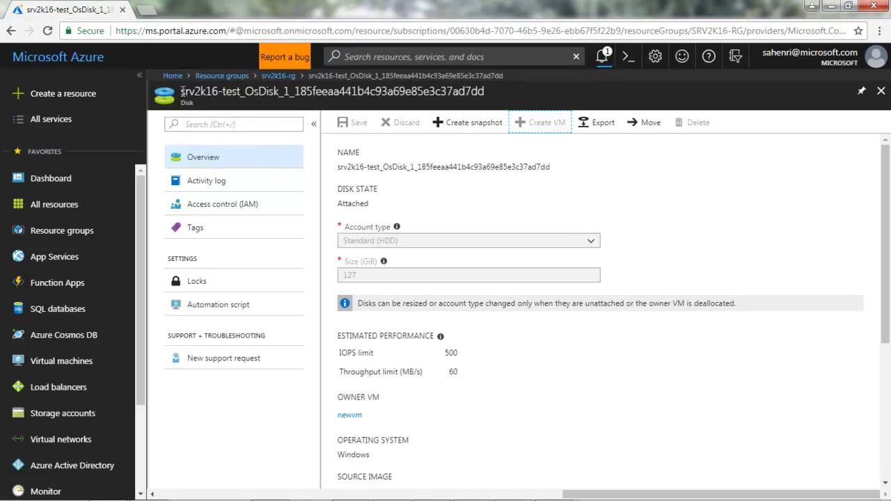
Step: Highlight the srv2k16-test part of the disk name, then return to the srv2k16-rg resource group and refresh its resources
click(239, 90)
drag(239, 91, 180, 88)
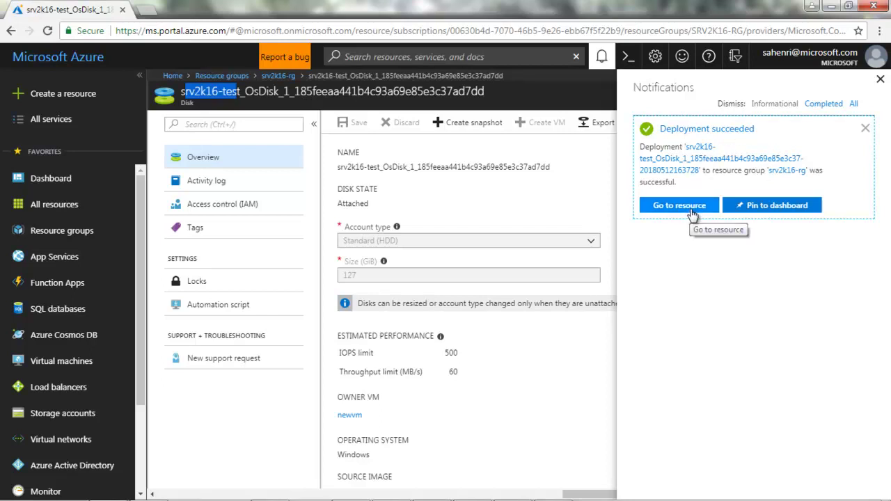
click(881, 82)
click(881, 91)
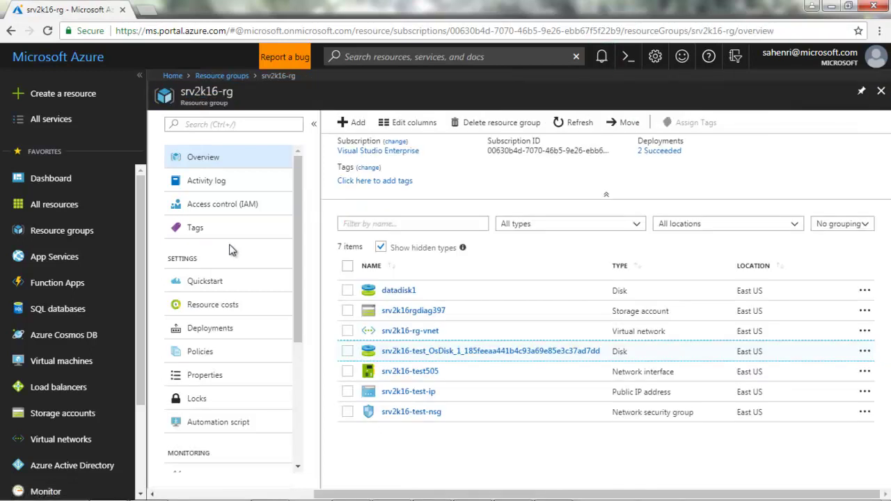
click(580, 125)
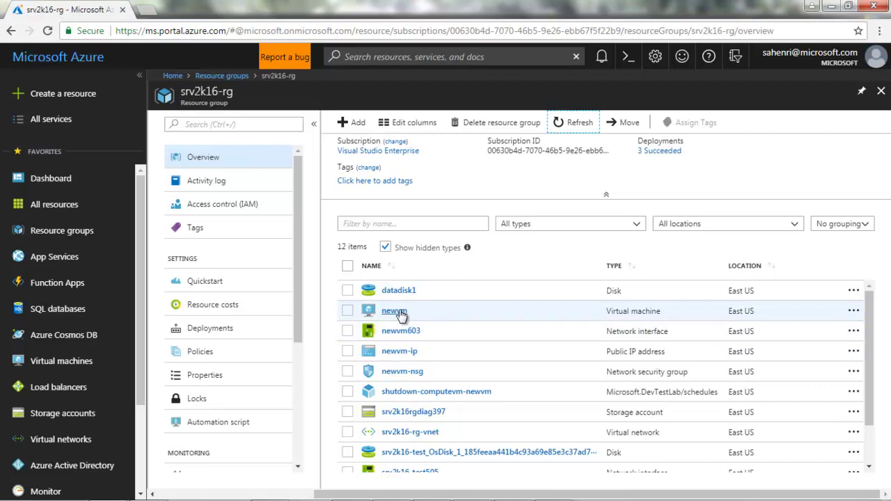
Step: Check newvm's entry in the list of all virtual machines
click(69, 359)
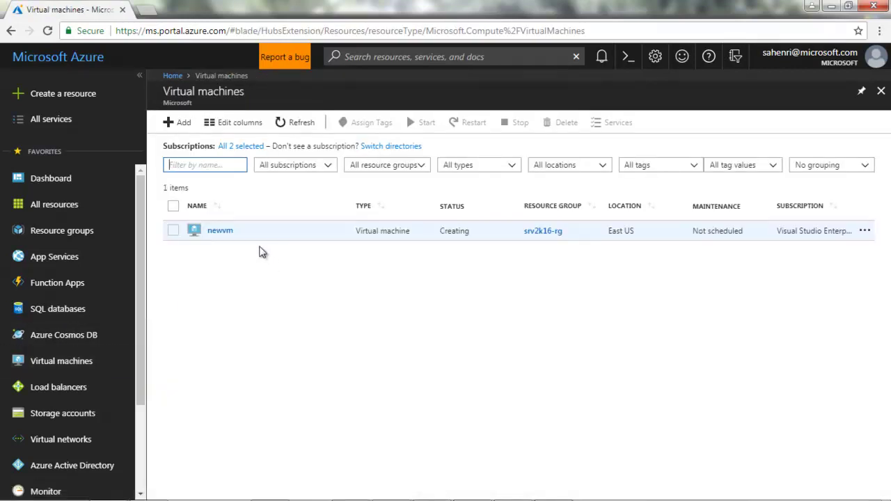
click(882, 92)
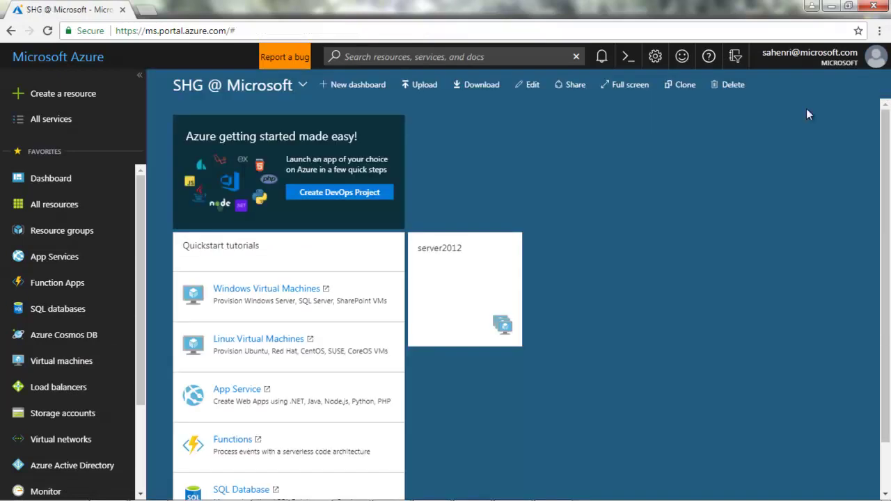
click(73, 365)
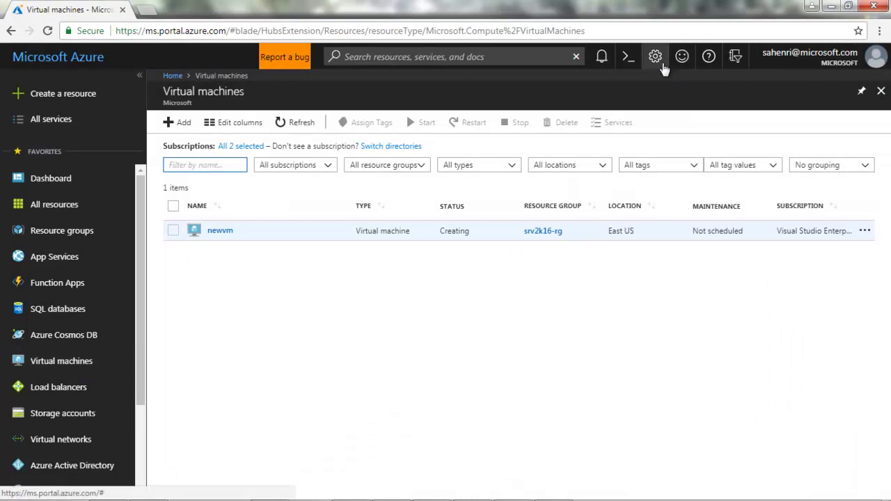
Step: Go to newvm from its deployment notification and open the VM's disk settings
click(601, 56)
click(668, 208)
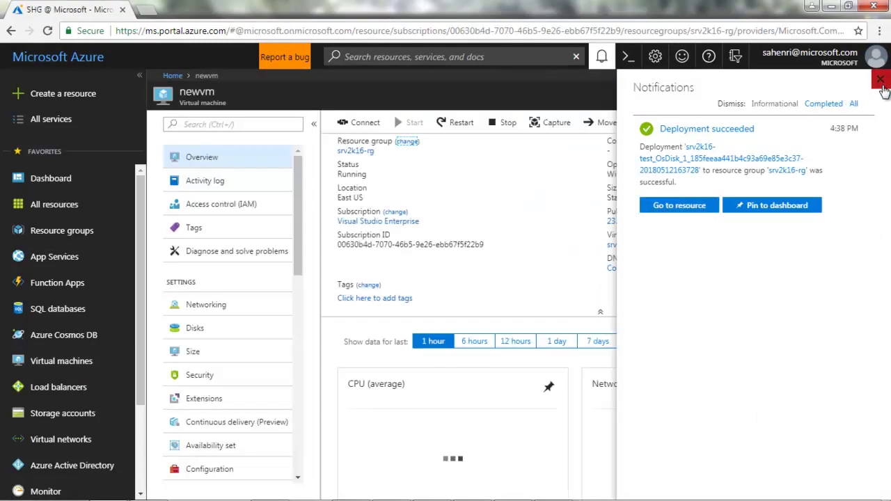
click(880, 78)
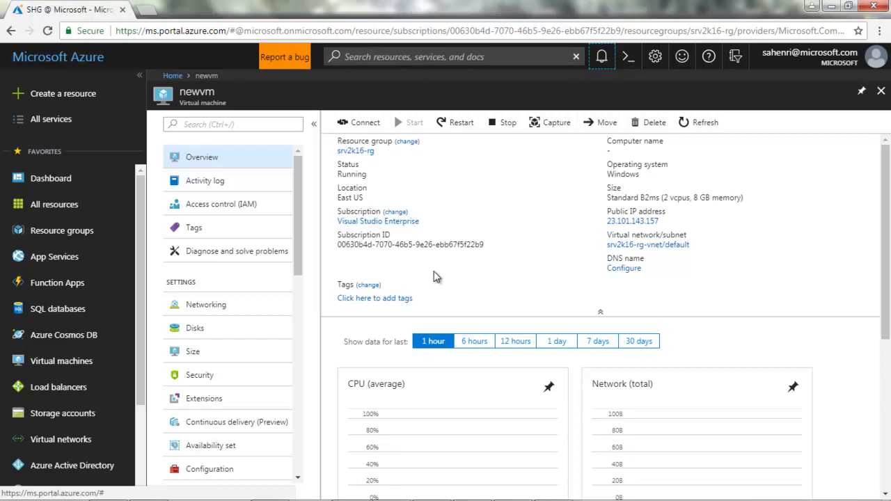
click(193, 330)
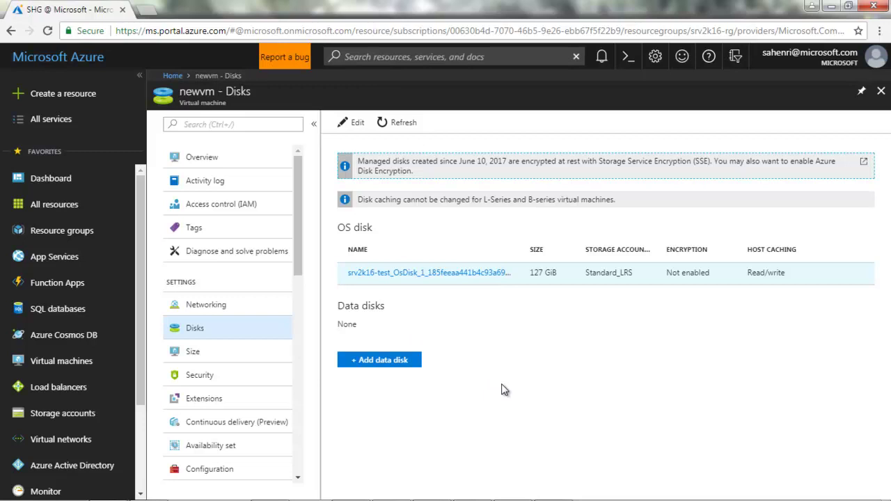
click(396, 361)
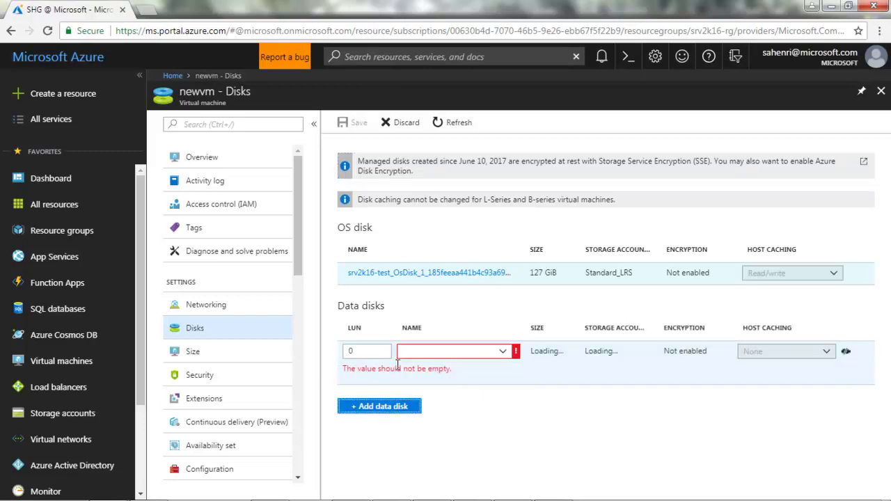
click(503, 352)
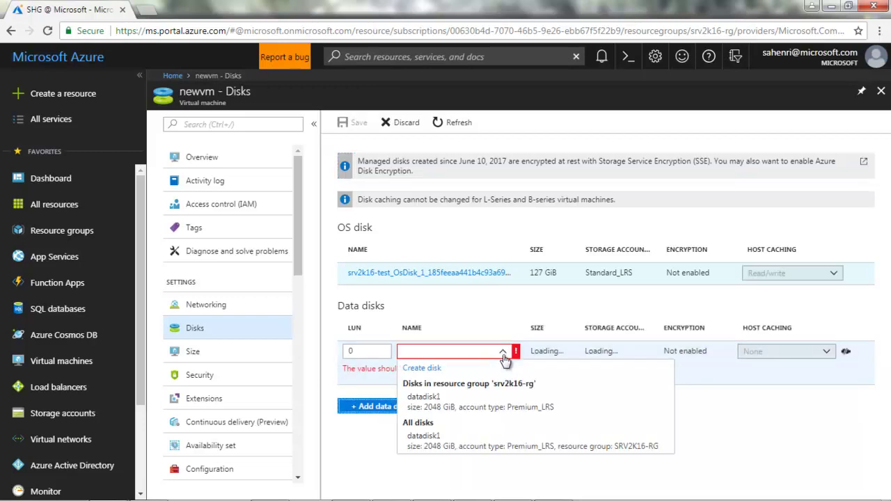
click(432, 402)
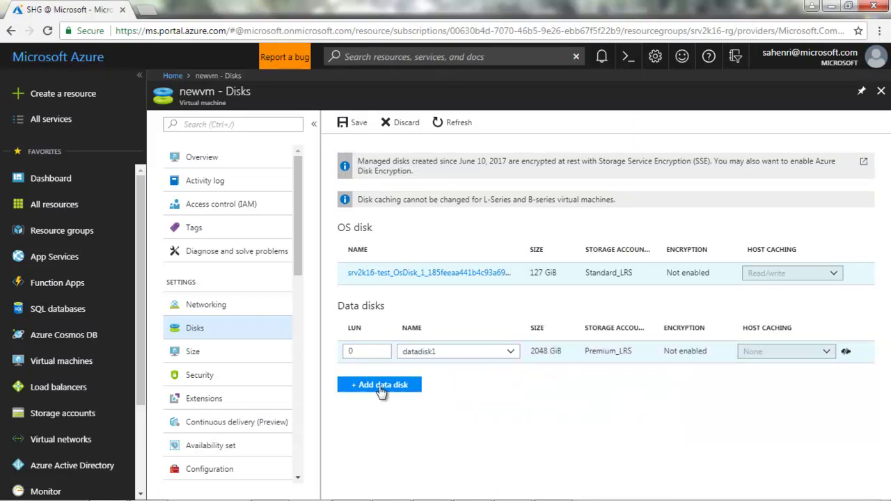
click(382, 387)
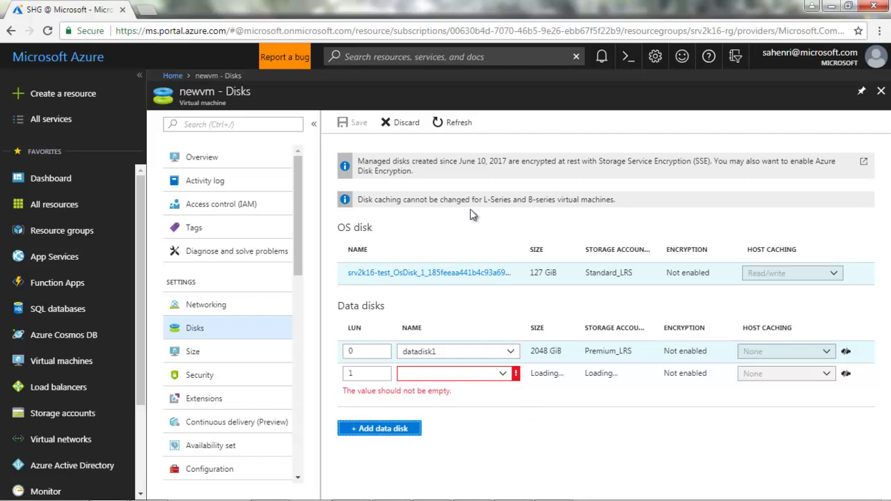
click(407, 126)
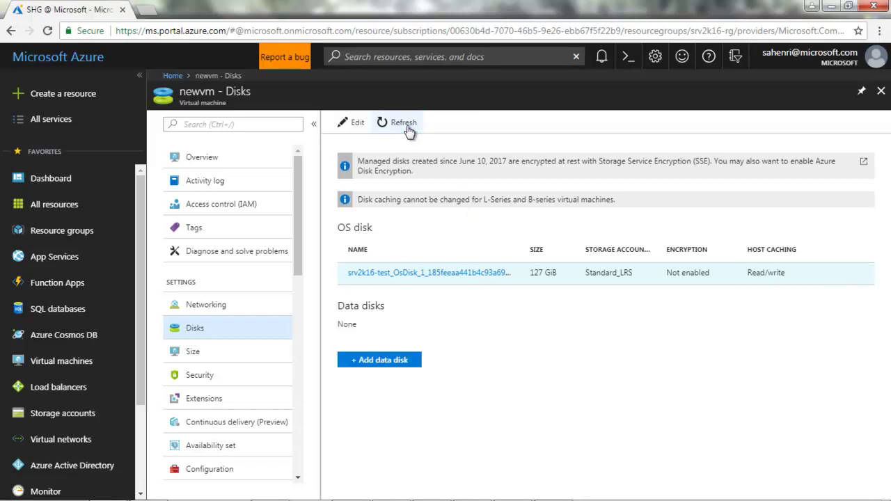
Step: Attach the existing datadisk1 from srv2k16-rg to newvm as a data disk on LUN 0 and save the change
drag(408, 130, 411, 229)
click(495, 369)
click(412, 362)
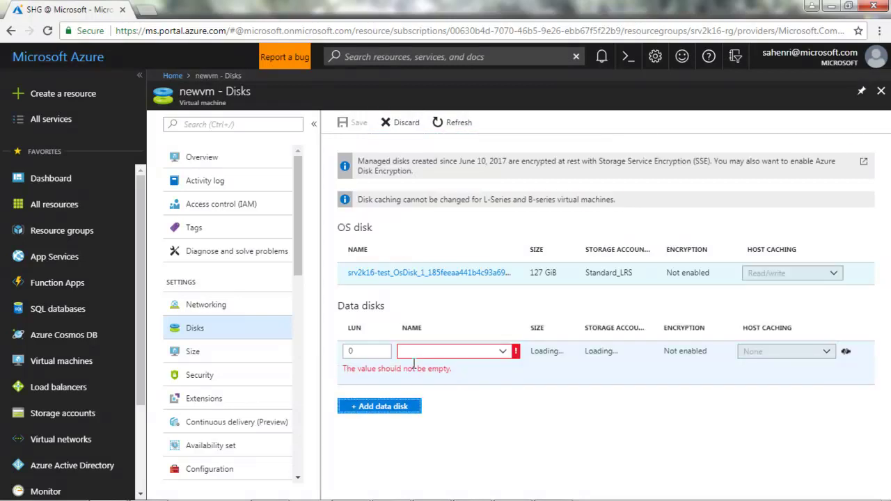
click(496, 352)
click(465, 396)
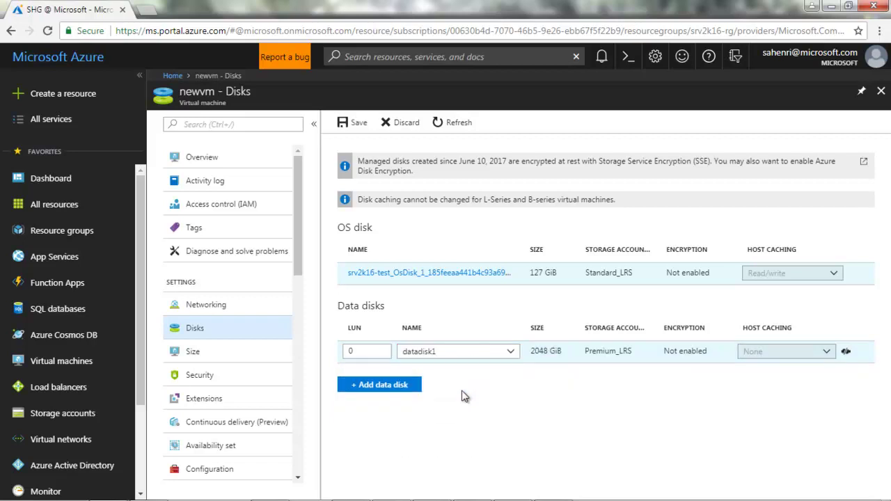
click(351, 123)
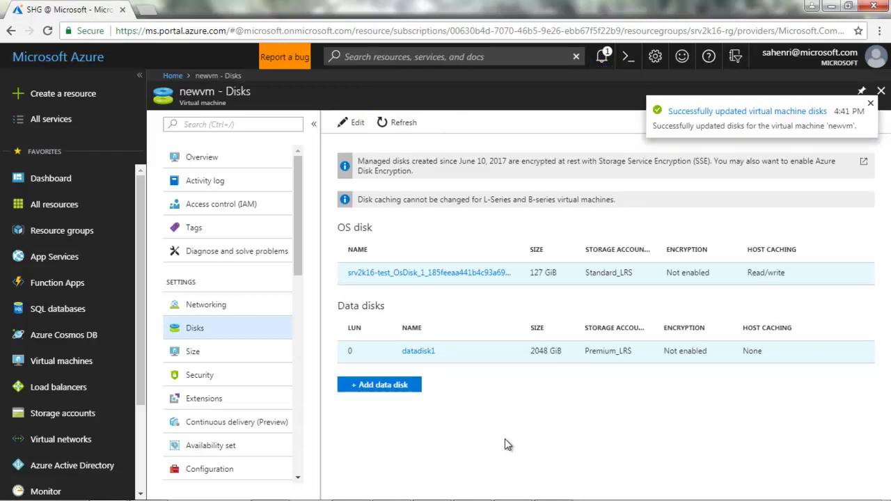
click(871, 105)
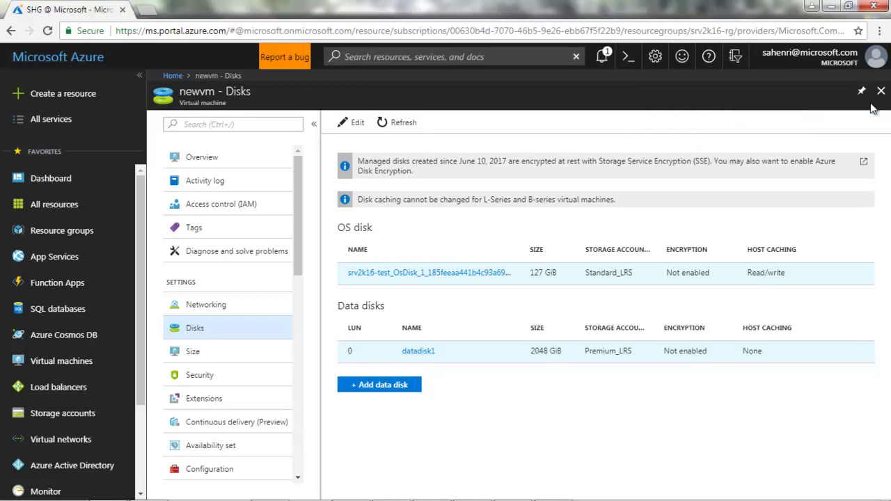
Step: Return to newvm's overview and copy its public IP address
click(189, 162)
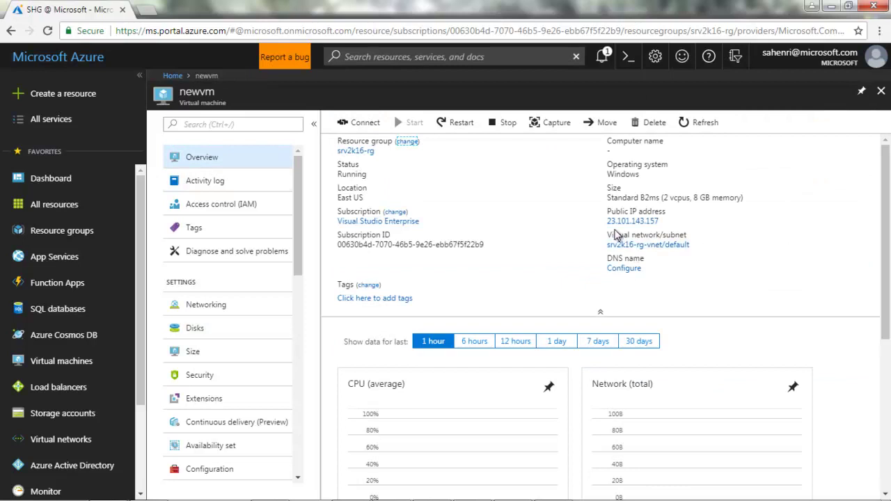
click(665, 222)
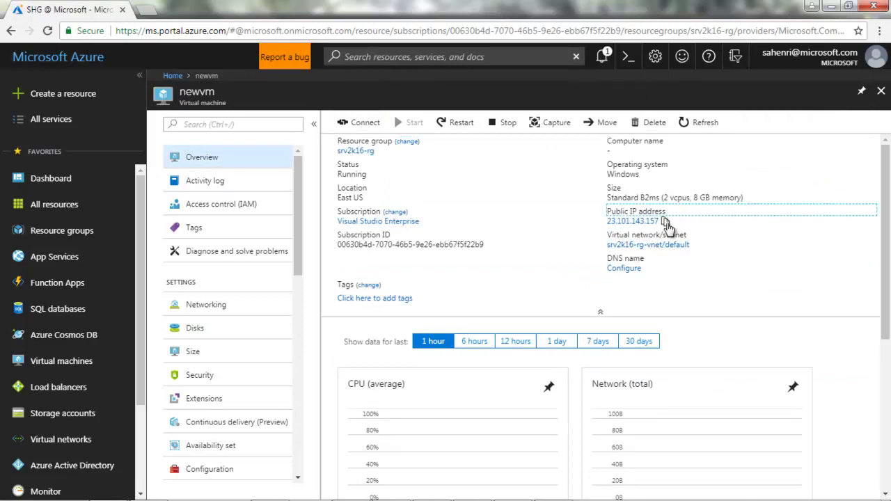
mouse_move(104, 499)
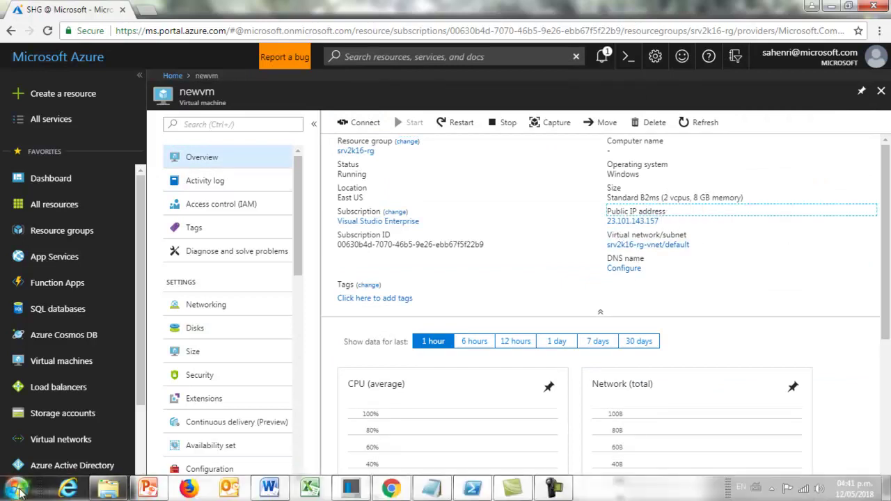
Step: Open Remote Desktop Connection and connect to newvm at 23.101.143.157:3389
click(18, 489)
text(remot)
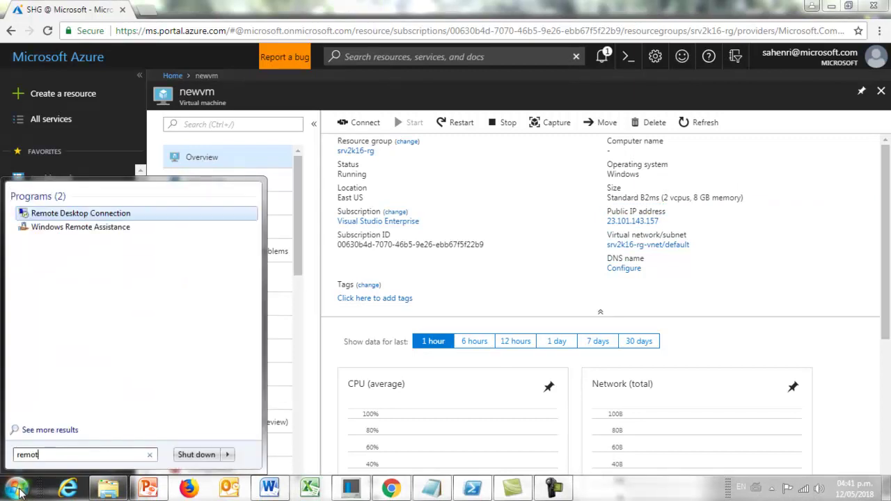
click(111, 216)
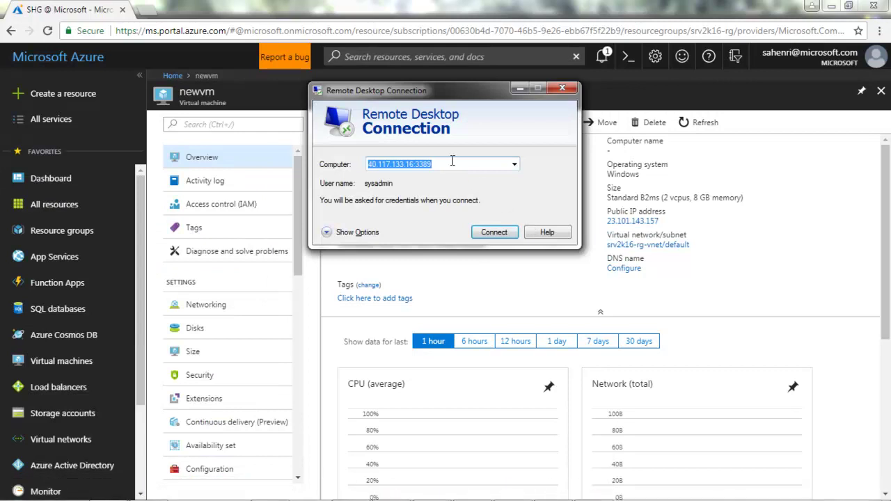
key(BackSpace)
key(ctrl+v)
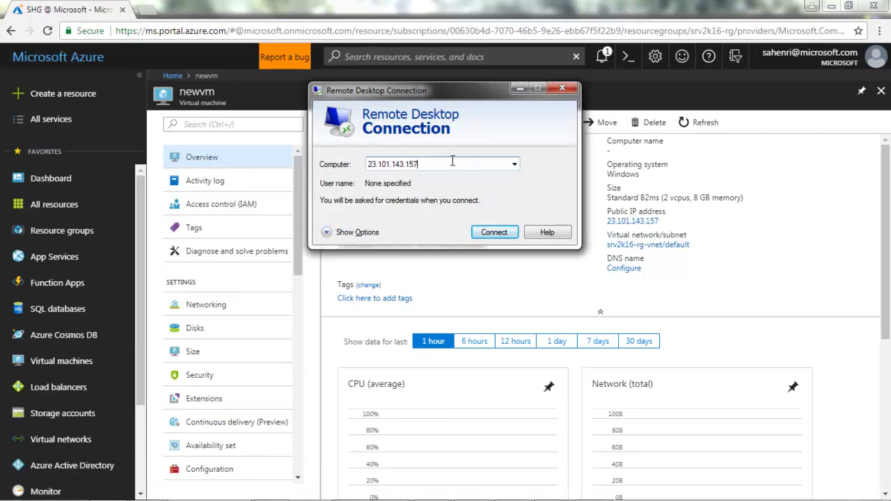
text(:3389)
click(492, 233)
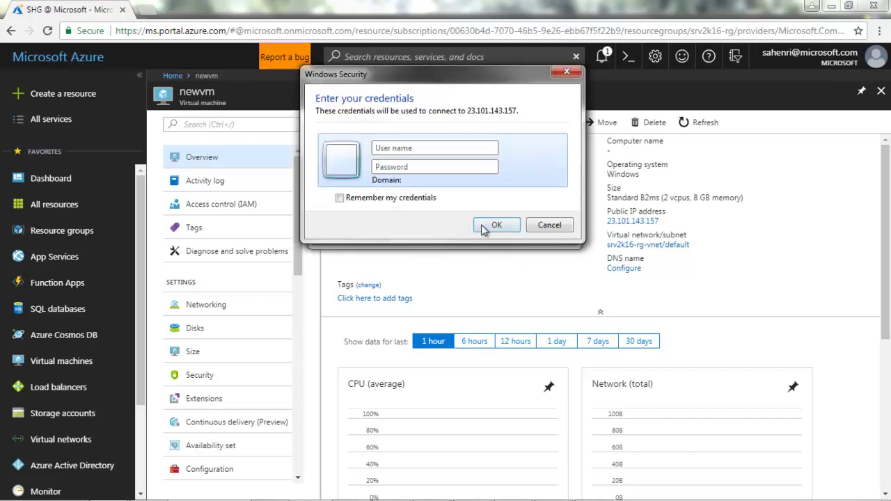
Step: Sign in to the remote computer as sysadmin with the account password and accept its untrusted certificate
text(sysadmin)
click(421, 166)
text(••••••••)
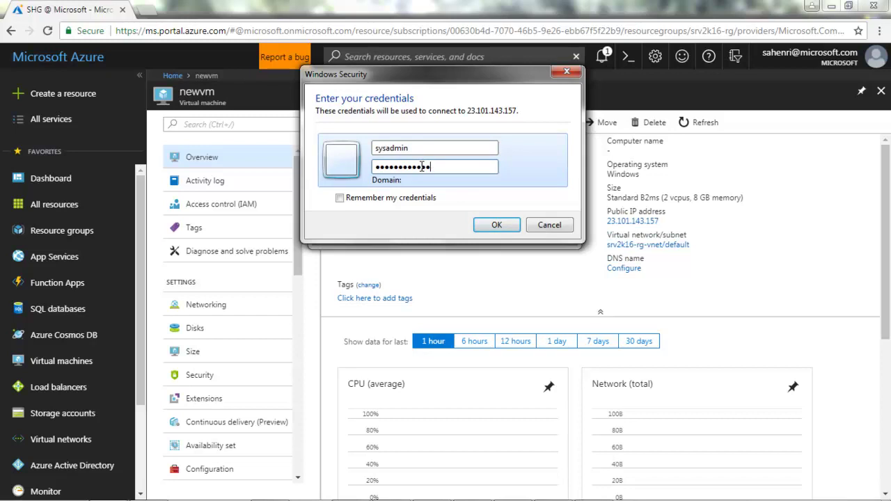
click(493, 222)
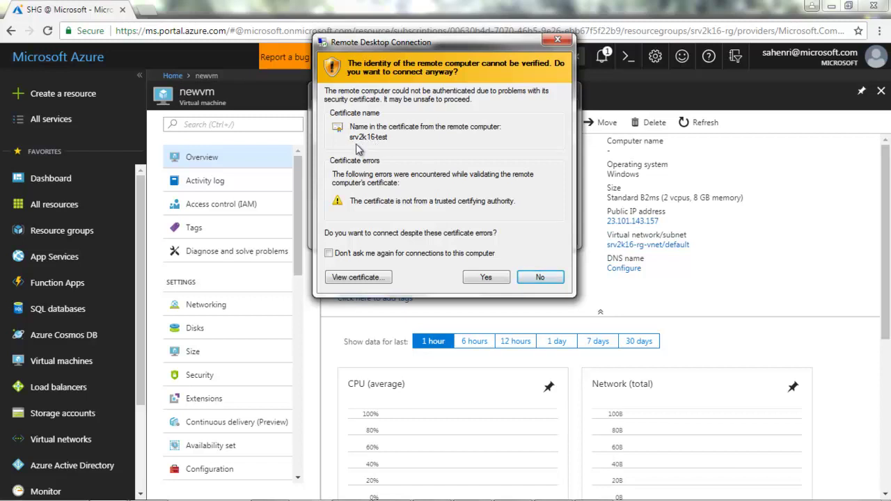
click(486, 277)
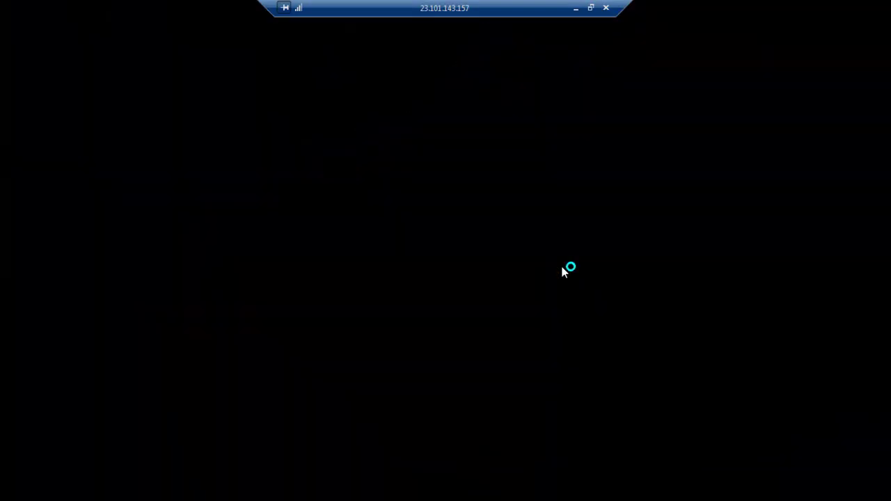
Step: Minimize the remote session, check newvm's attached disks in the Azure portal, and return to the remote session
click(576, 8)
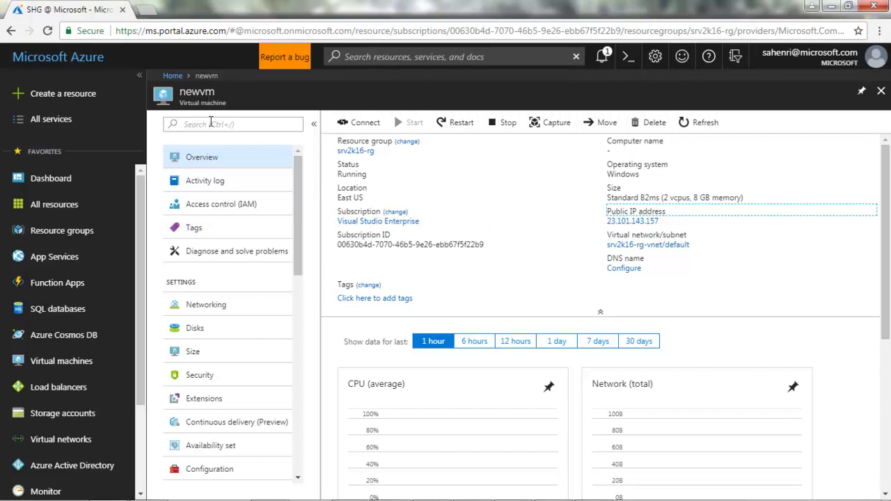
mouse_move(474, 498)
click(592, 487)
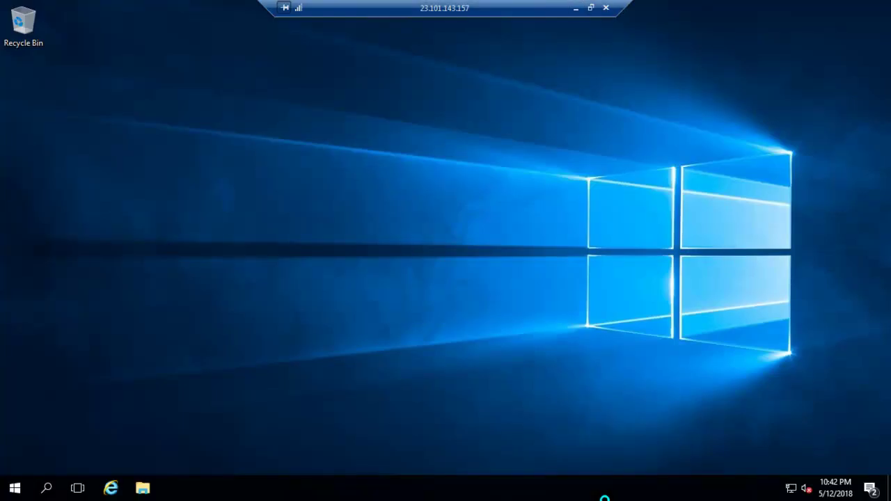
click(576, 7)
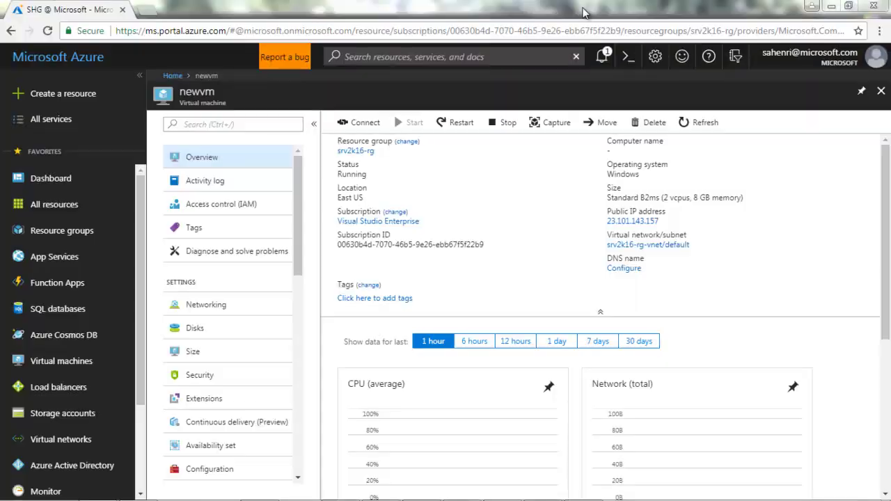
click(227, 334)
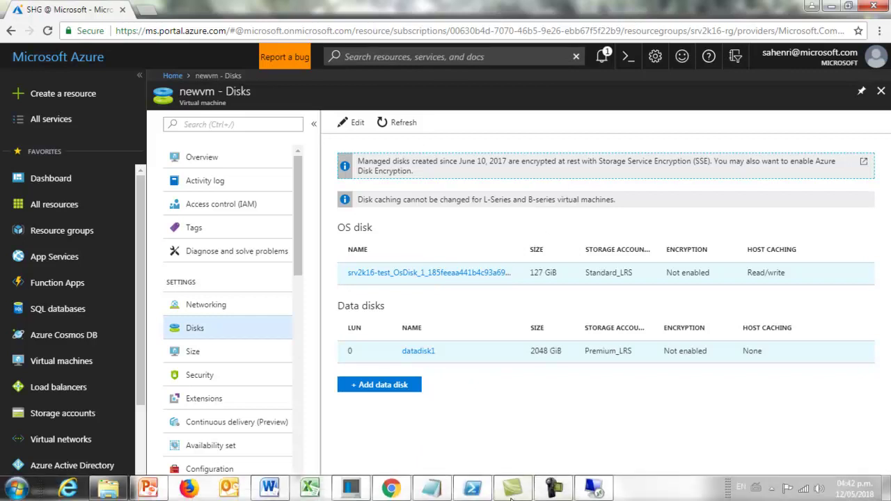
click(593, 488)
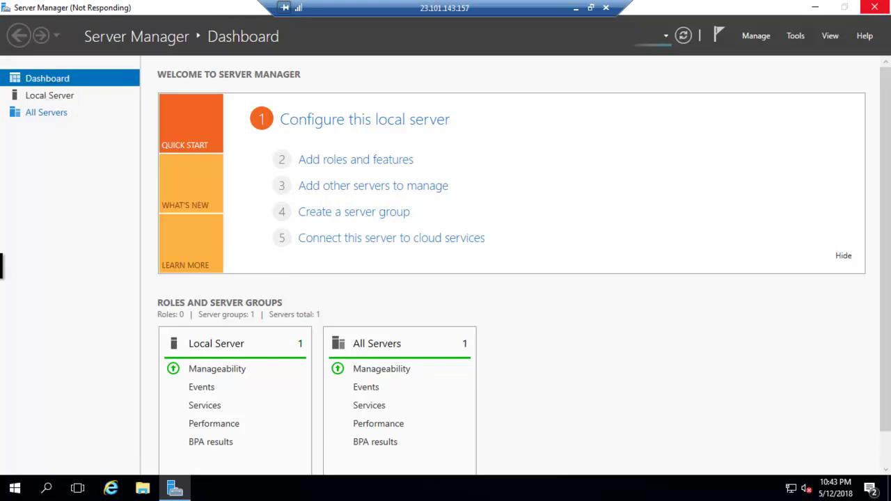
Step: Open Command Prompt on the remote server and bring Server Manager's Local Server properties back to the front
click(48, 490)
text(c)
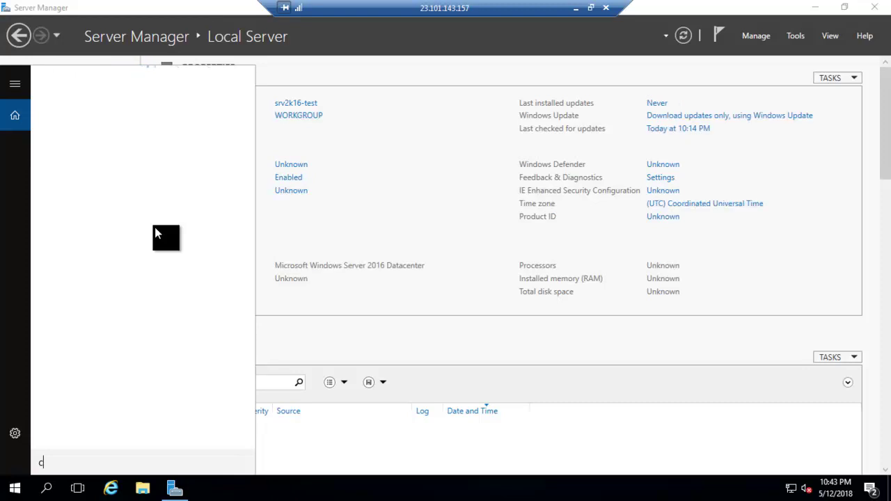
text(md)
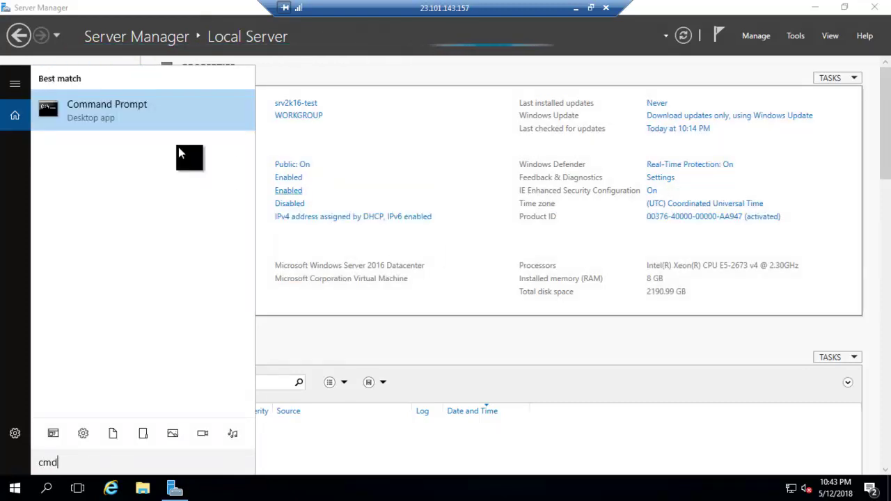
click(149, 119)
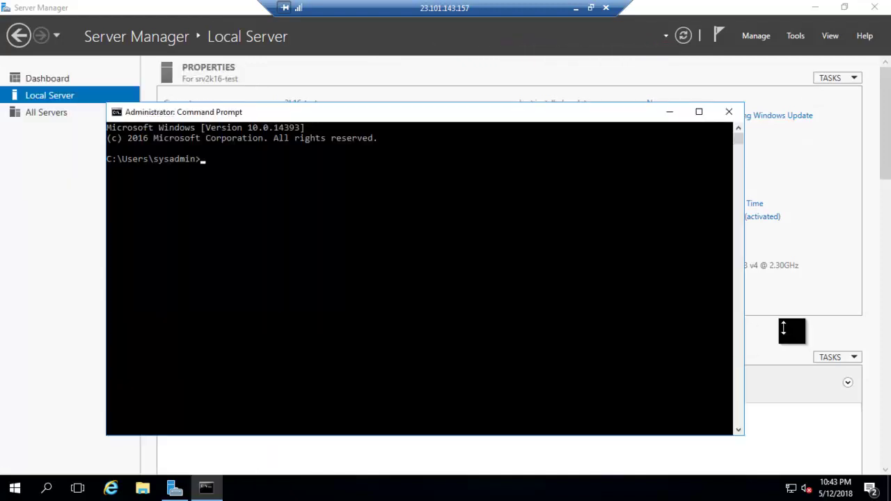
click(783, 327)
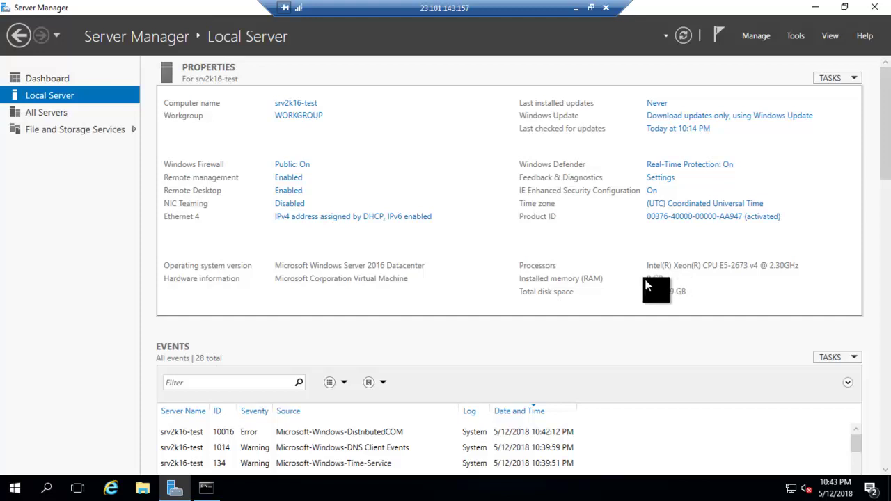
Step: Run hostname in the remote Command Prompt, then close it and Server Manager
click(206, 489)
text(hostname)
key(Return)
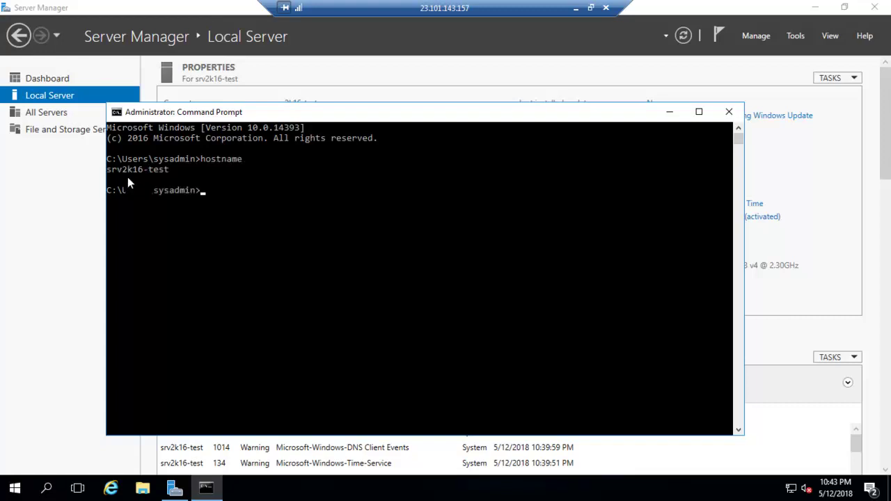
click(729, 112)
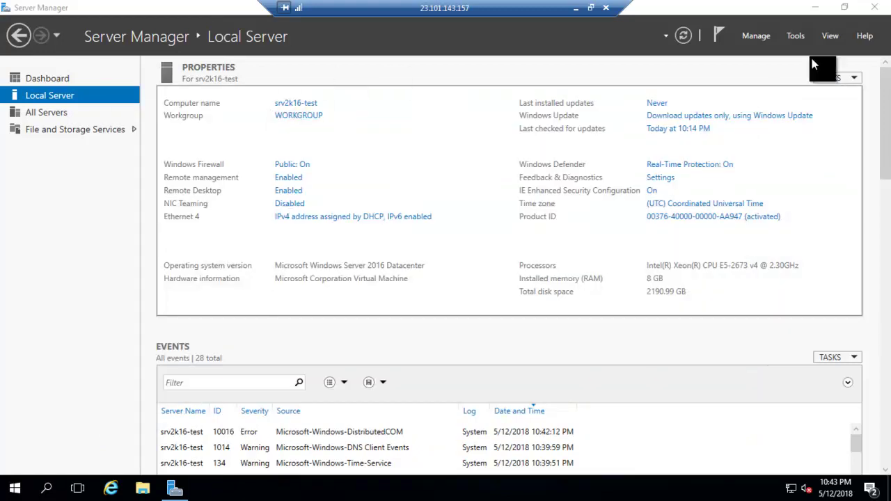
click(874, 7)
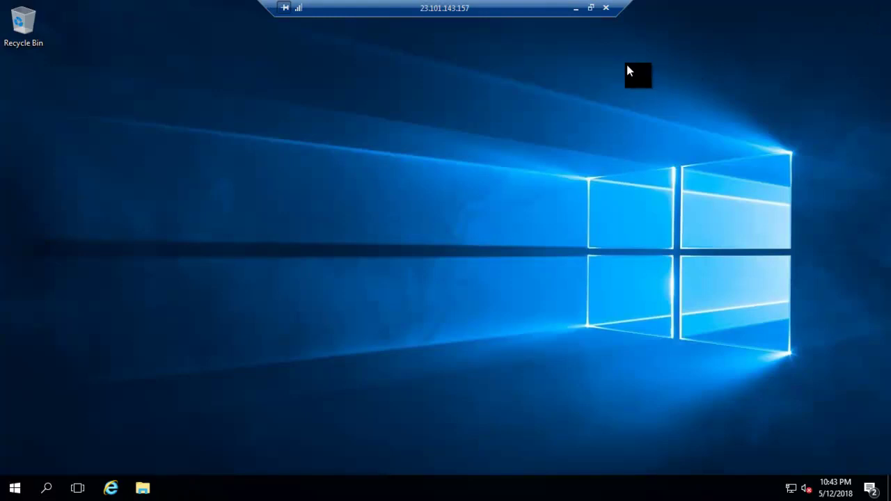
Step: Inspect the contents of data disk (F:) in the remote File Explorer, then close the window
click(140, 489)
mouse_move(146, 495)
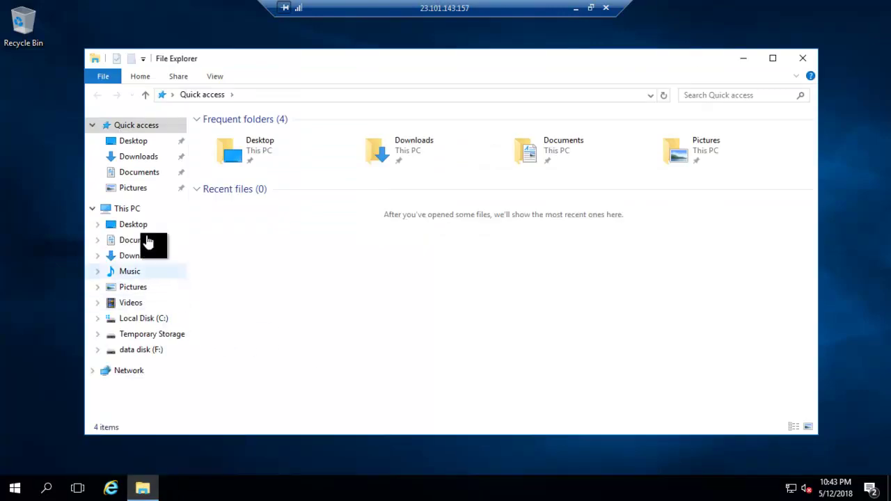
click(139, 209)
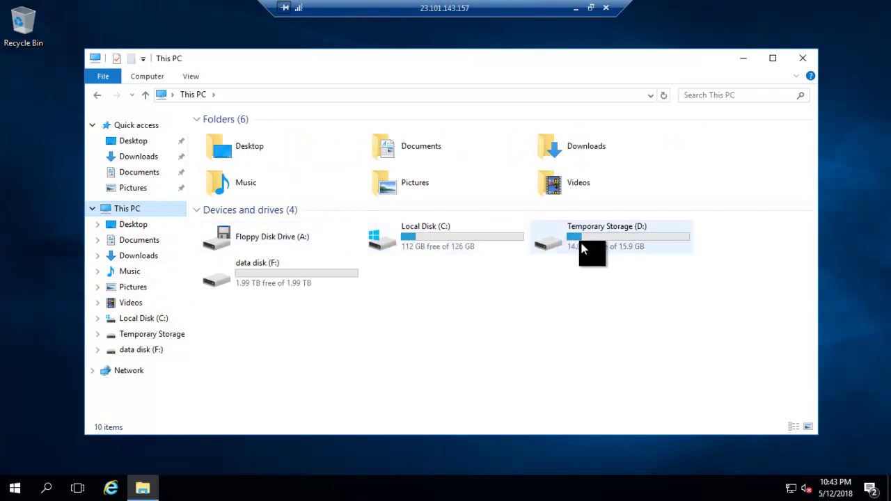
double_click(282, 279)
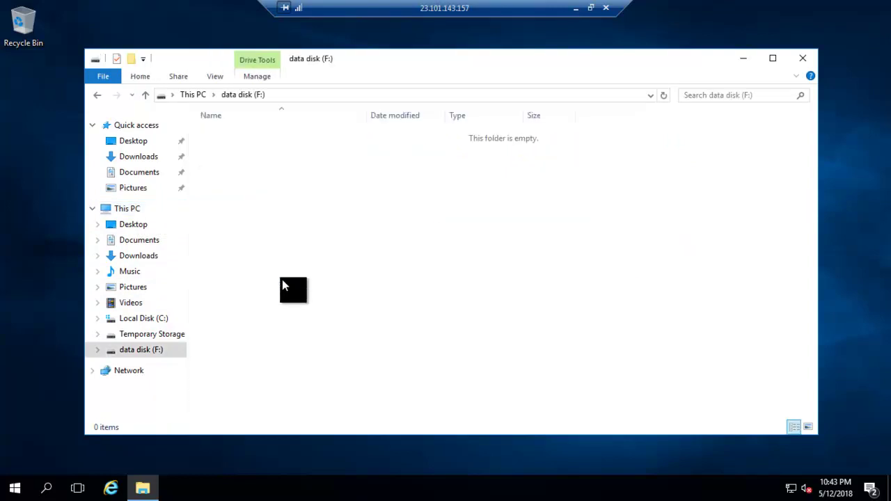
click(804, 59)
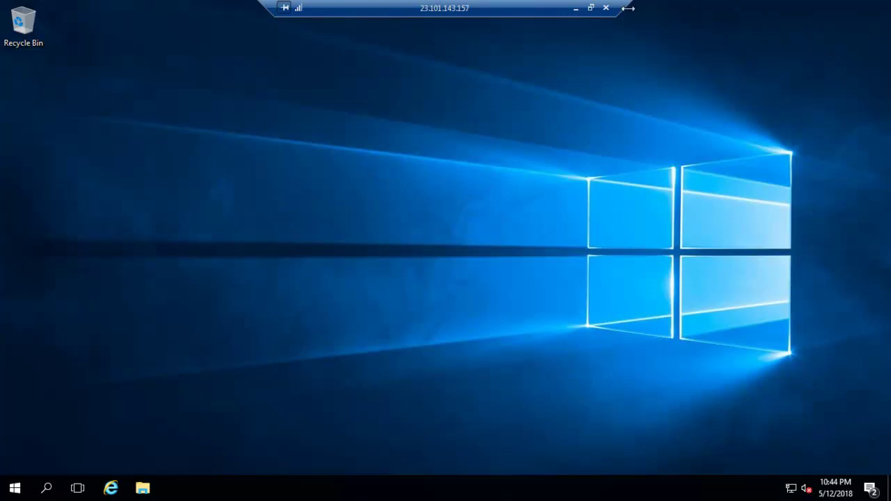
Step: Disconnect the remote session and close newvm's disk settings in the Azure portal
click(606, 8)
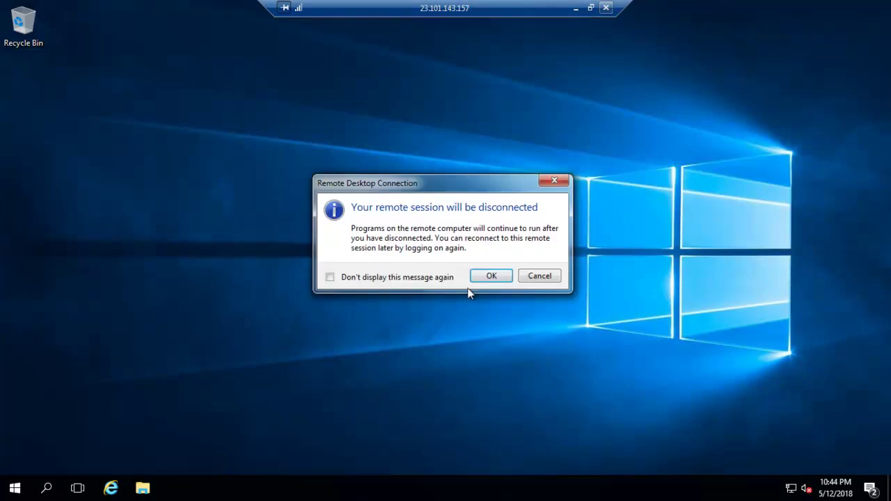
click(494, 276)
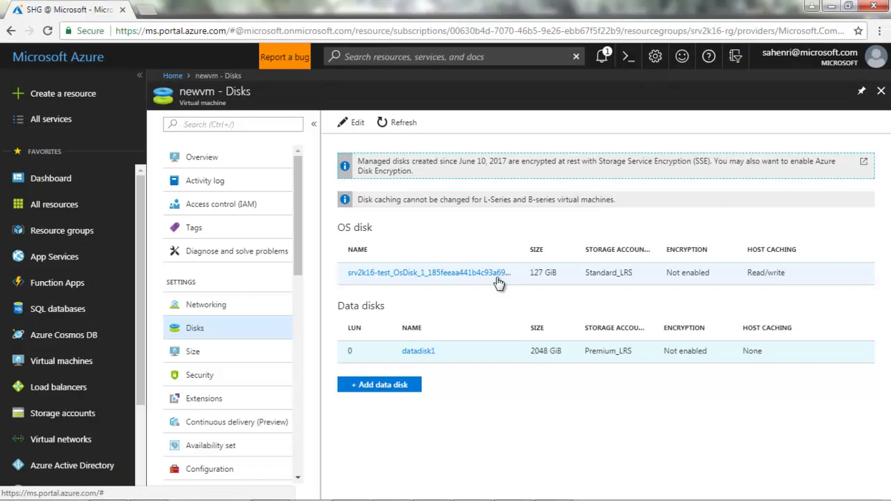
click(880, 91)
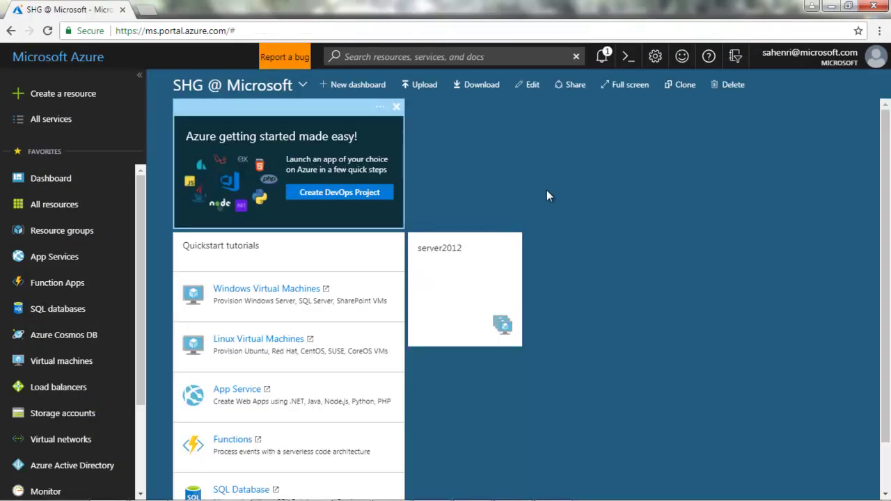
Step: Review newvm's overview from the virtual machines list, then return to the list and select newvm
click(81, 360)
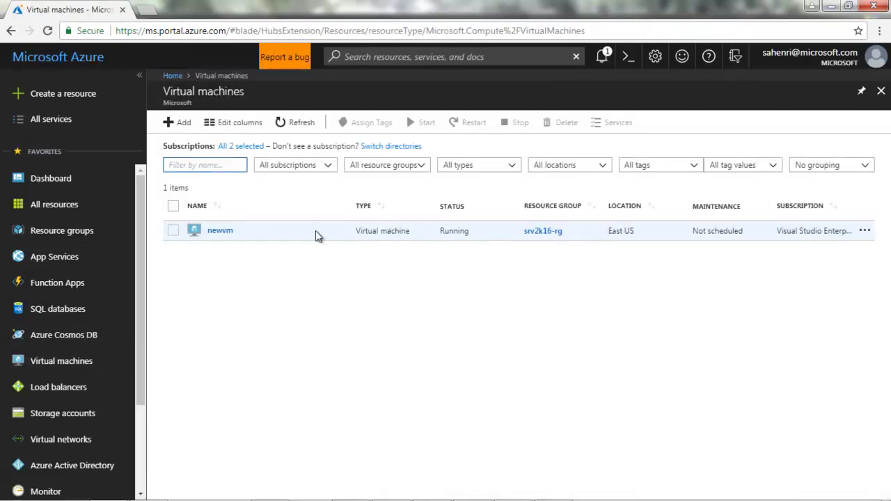
click(220, 230)
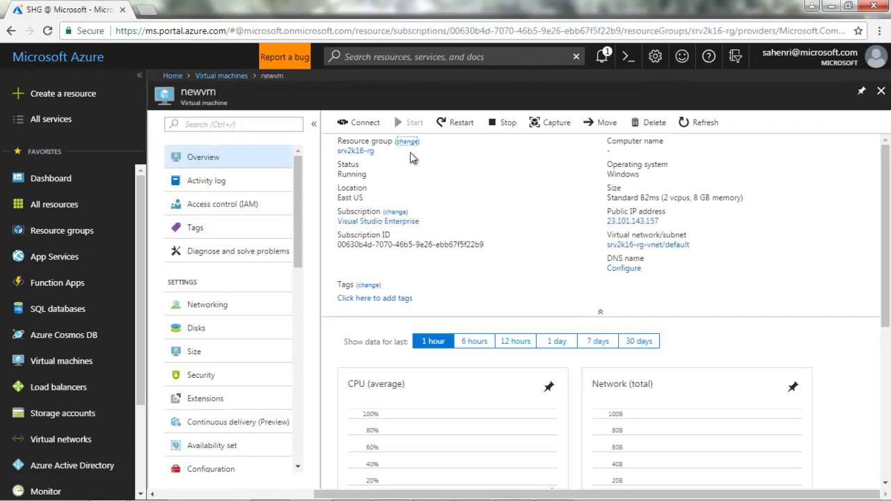
click(76, 361)
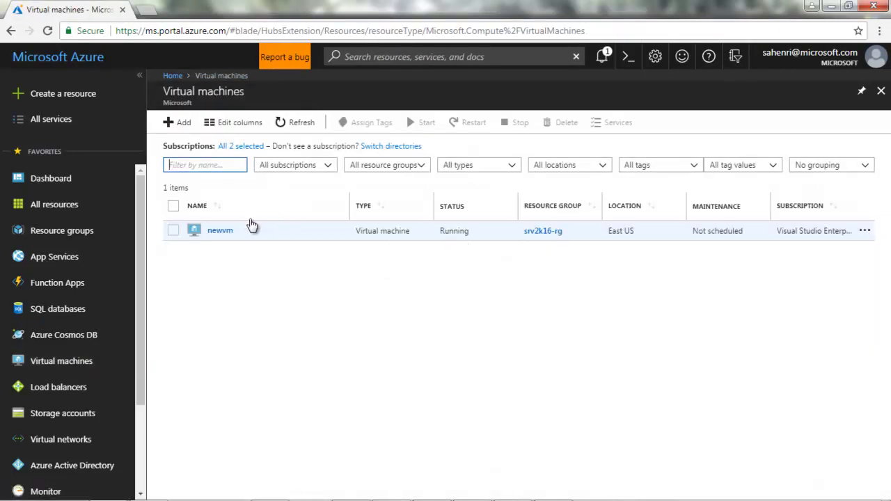
click(174, 231)
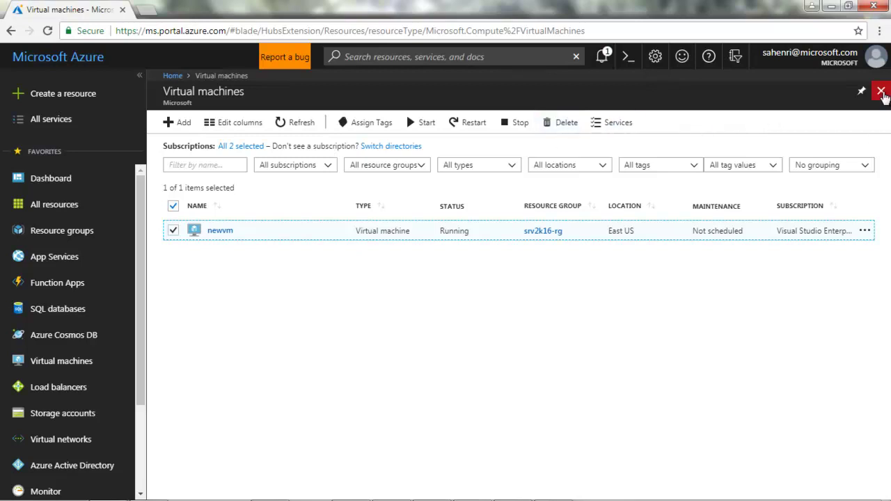
Step: Delete the srv2k16-rg resource group and all its resources, entering srv2k16-rg as the confirmation name
click(72, 236)
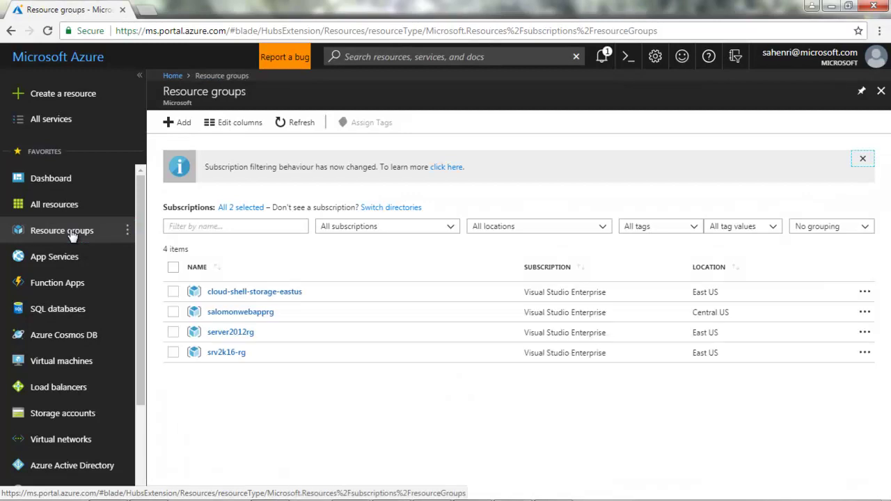
click(221, 354)
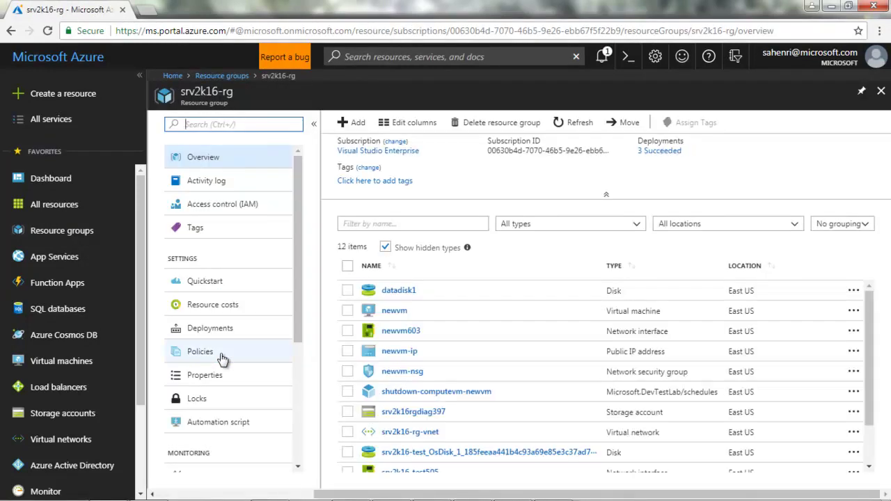
click(494, 129)
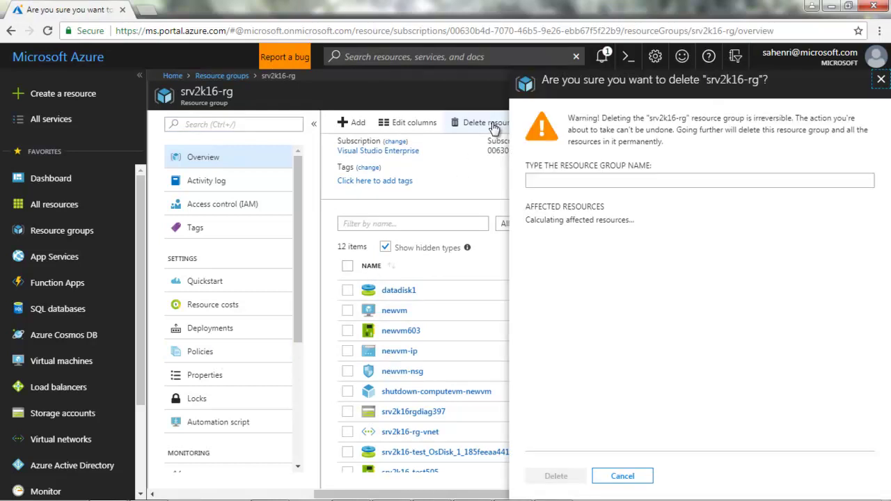
click(543, 181)
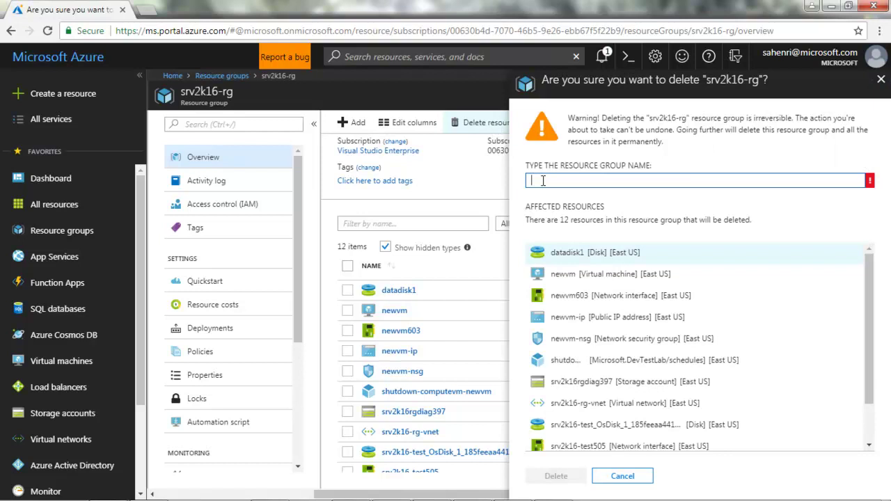
text(srv2k16-rg)
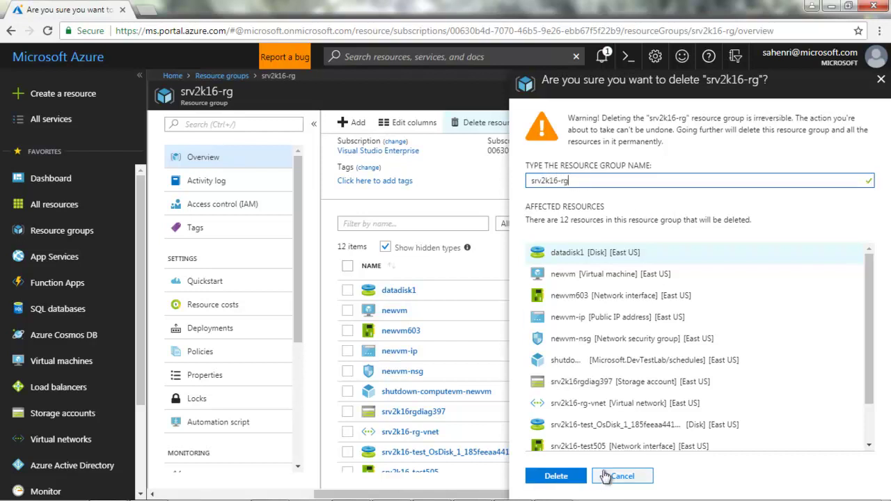
drag(869, 284, 869, 255)
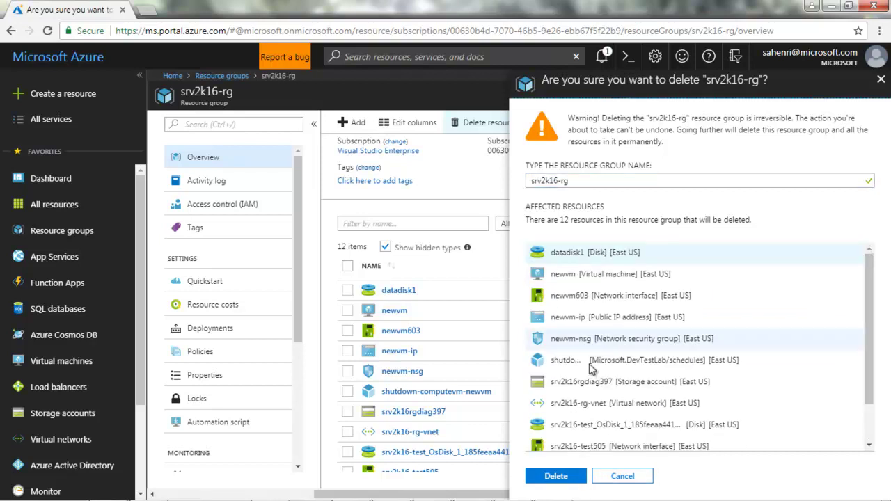
click(553, 477)
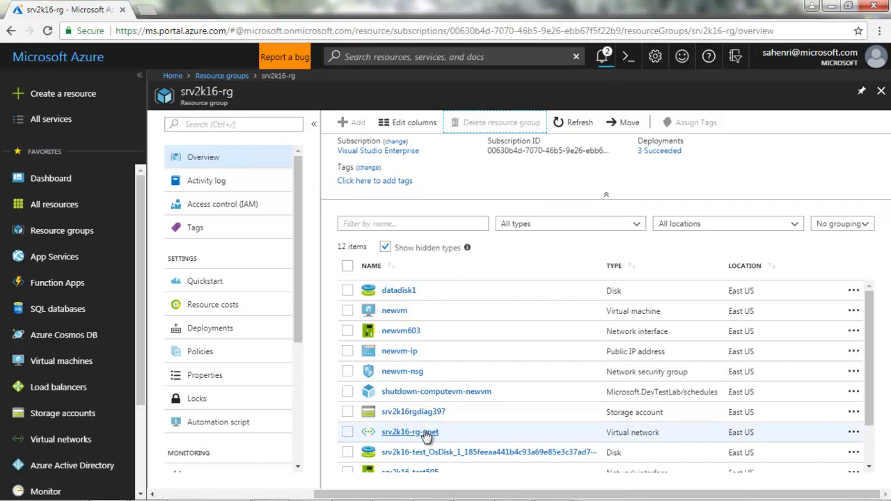
Step: Review the resources listed in srv2k16-rg, refreshing the list repeatedly to follow the deletion's progress
scroll(869, 407, down, 2)
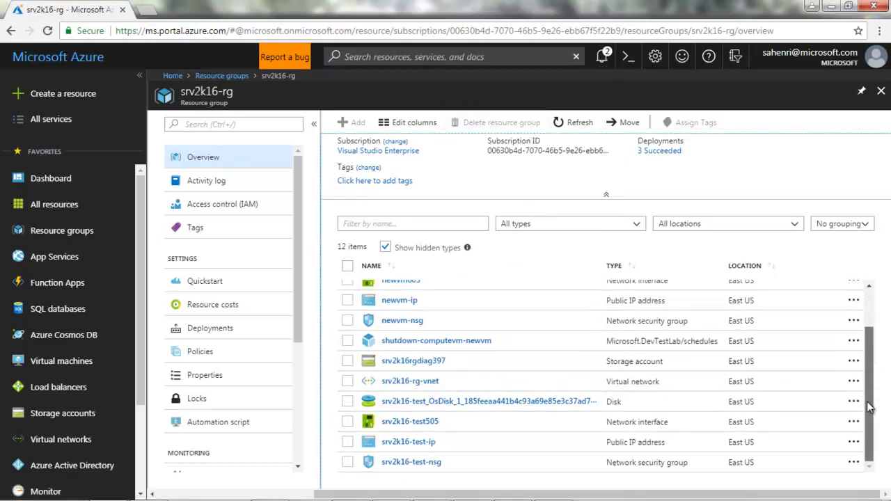
scroll(870, 389, up, 3)
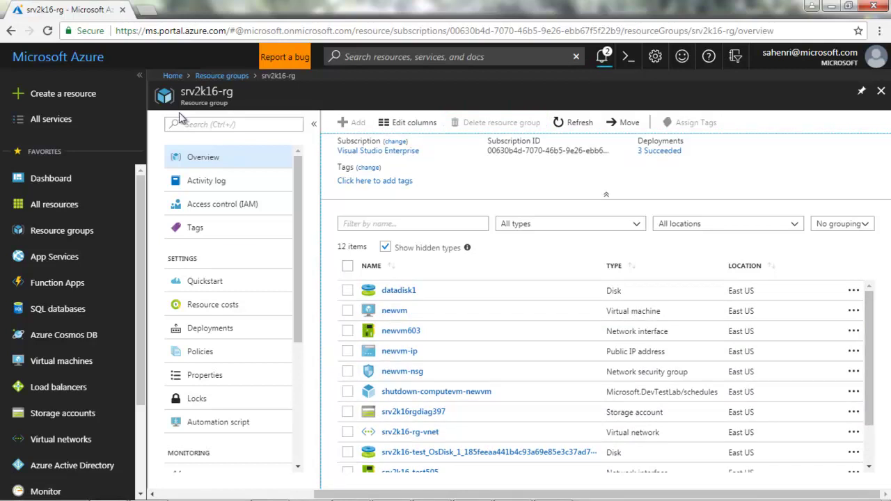
click(568, 127)
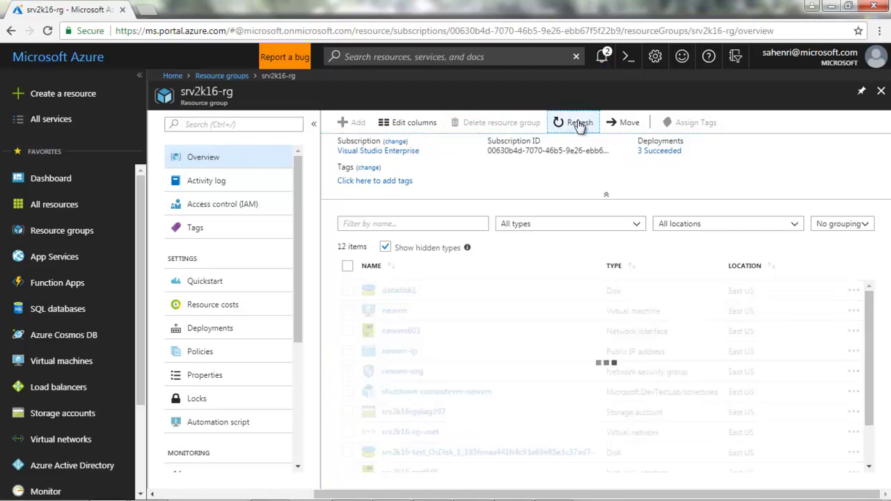
click(579, 125)
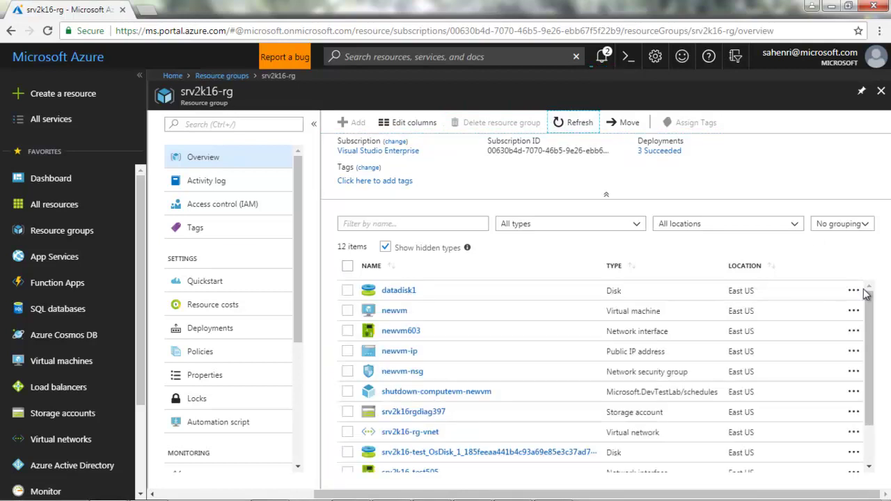
scroll(872, 321, down, 2)
scroll(874, 379, up, 2)
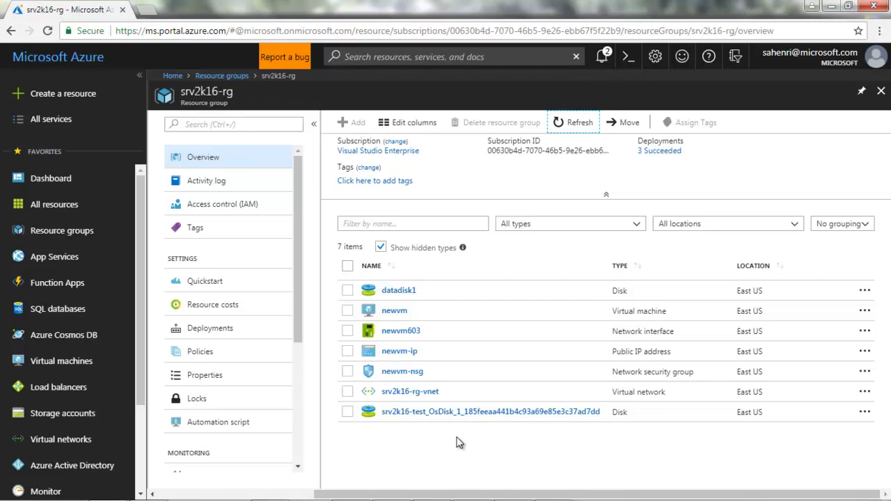
click(576, 122)
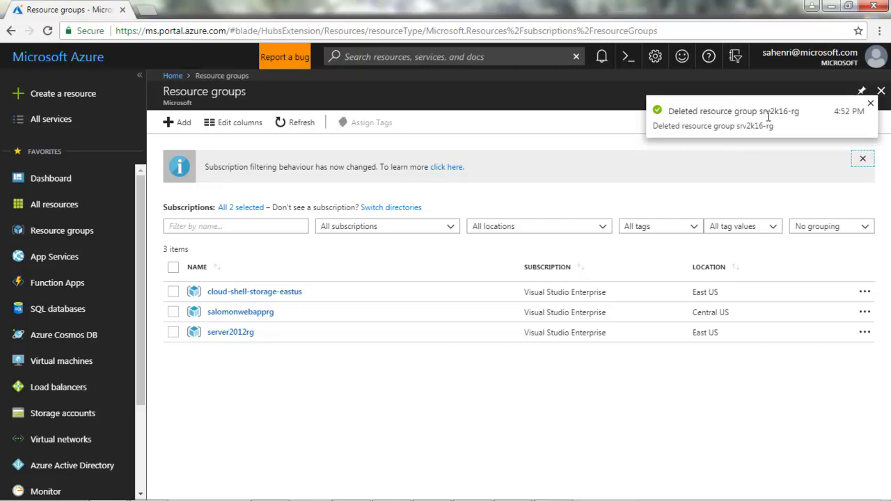
Step: Dismiss the deletion message, check the portal notifications, and close the resource groups list to return to the dashboard
click(871, 105)
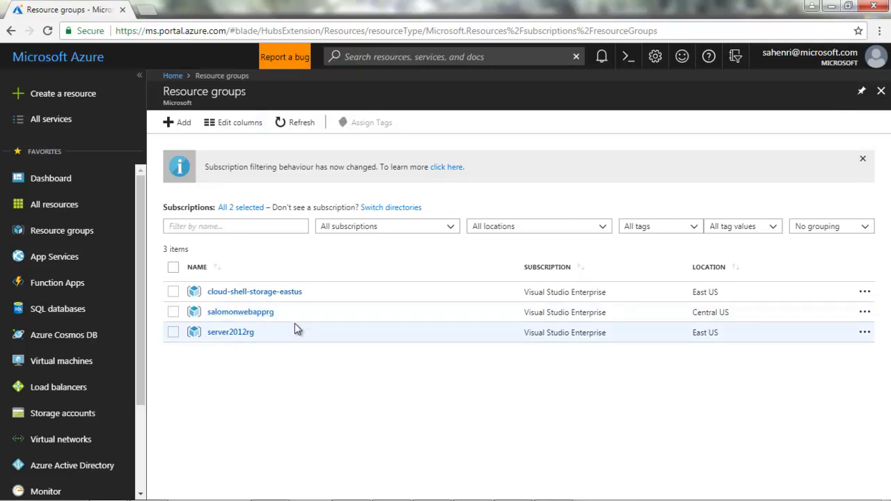
click(603, 57)
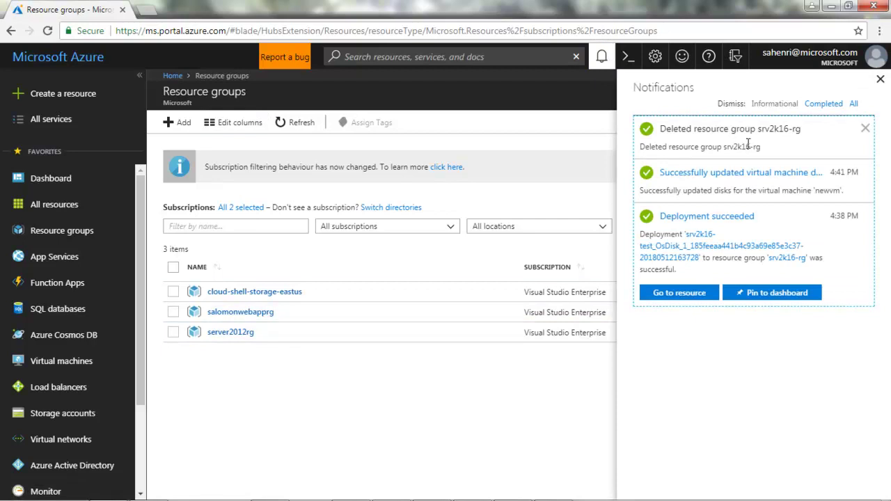
click(880, 79)
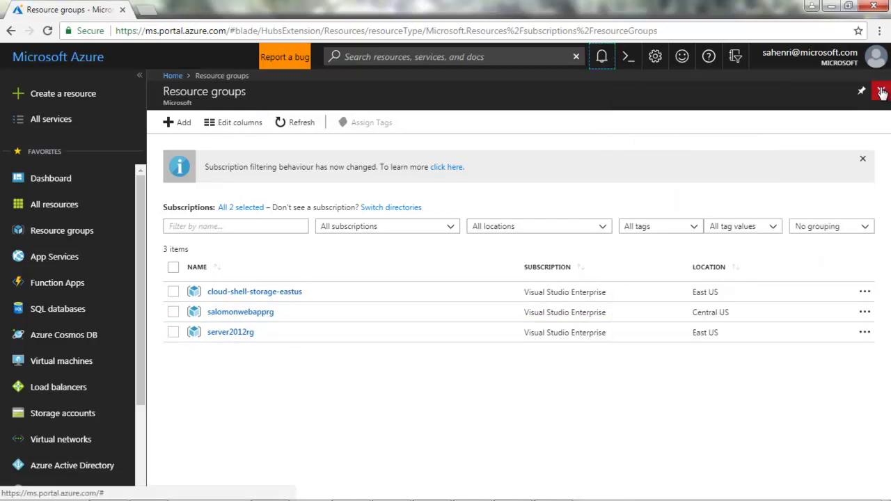
click(881, 93)
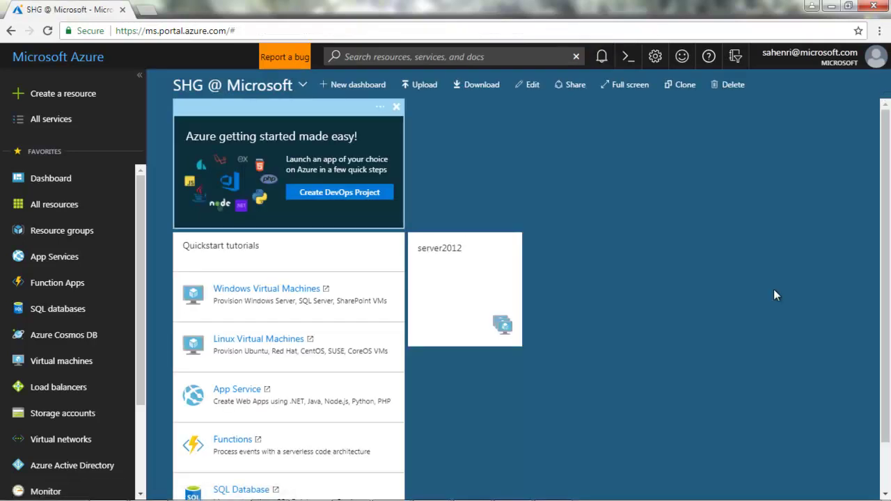